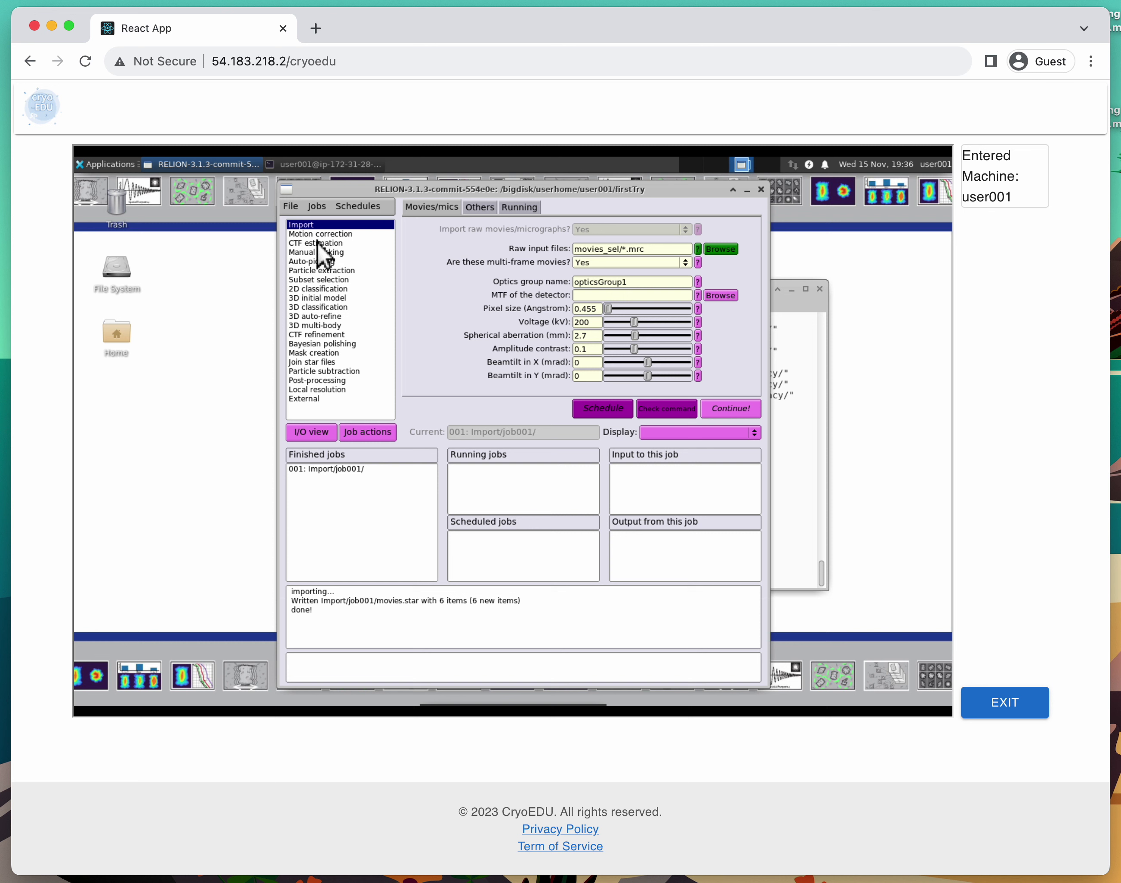
Step: Start a Motion correction job and set its input movies STAR file to Import/job001/movies.star
{"action": "left_click", "coordinate": [315, 234]}
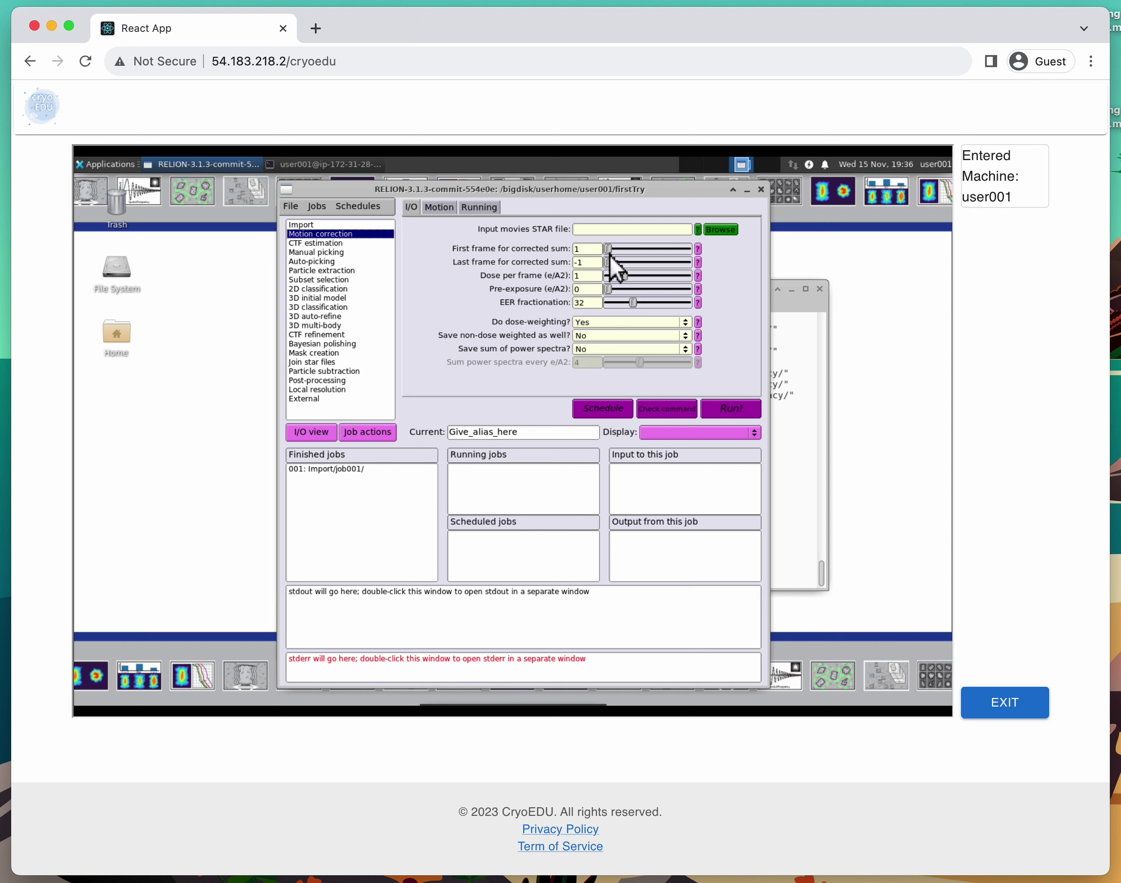
{"action": "left_click", "coordinate": [614, 231]}
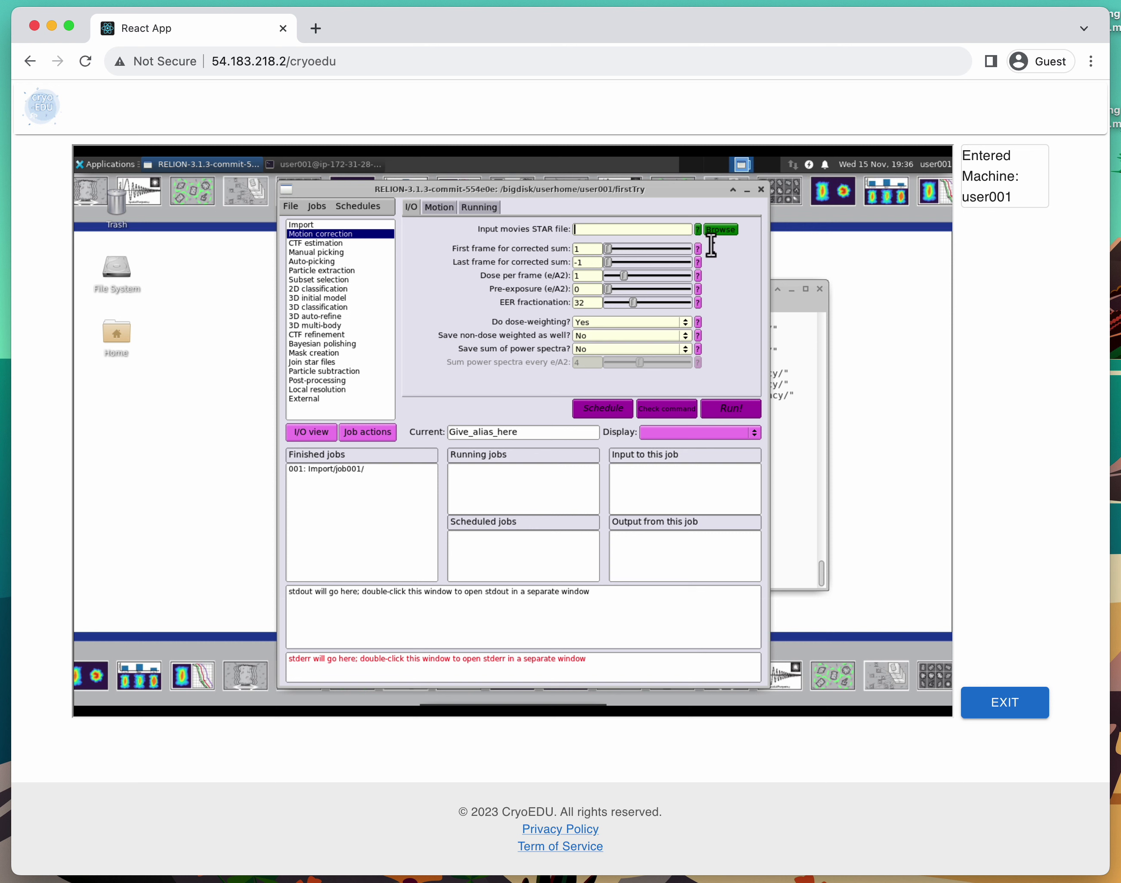
{"action": "left_click", "coordinate": [722, 230]}
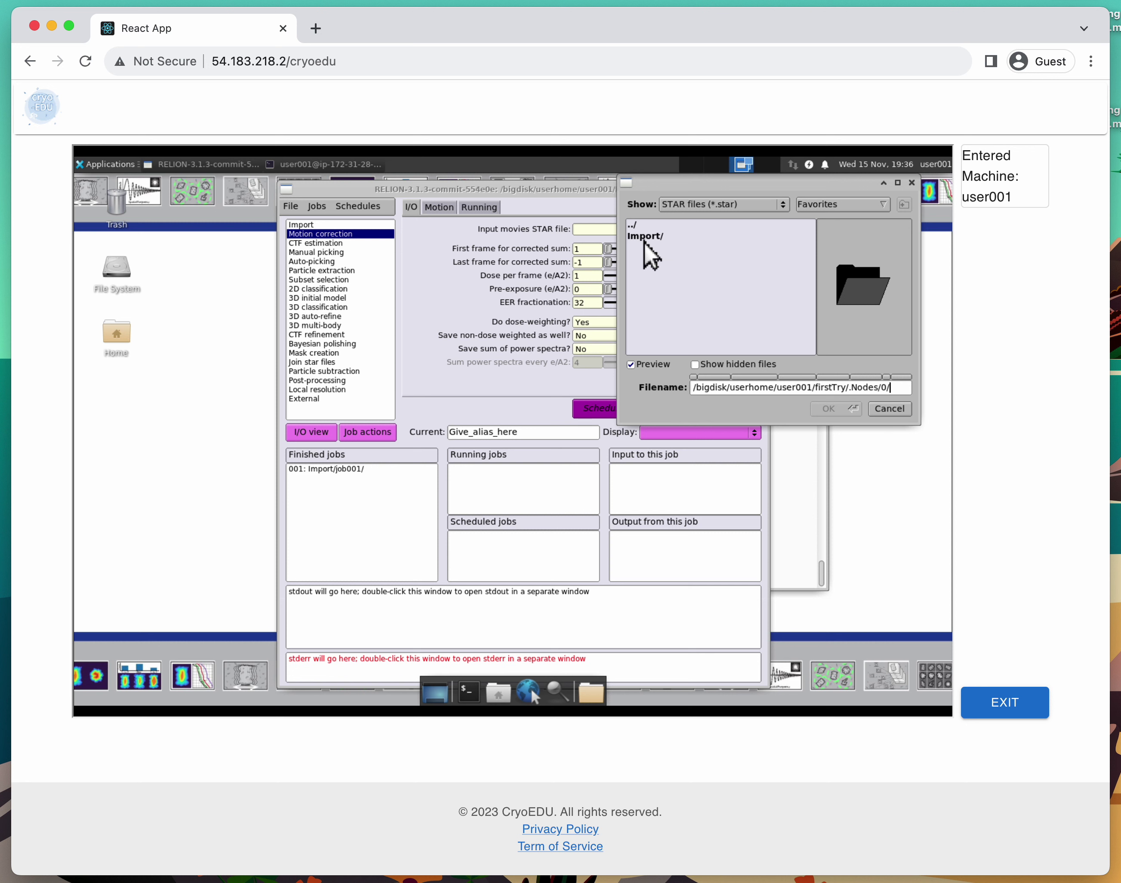
{"action": "double_click", "coordinate": [660, 237]}
{"action": "left_click", "coordinate": [658, 238]}
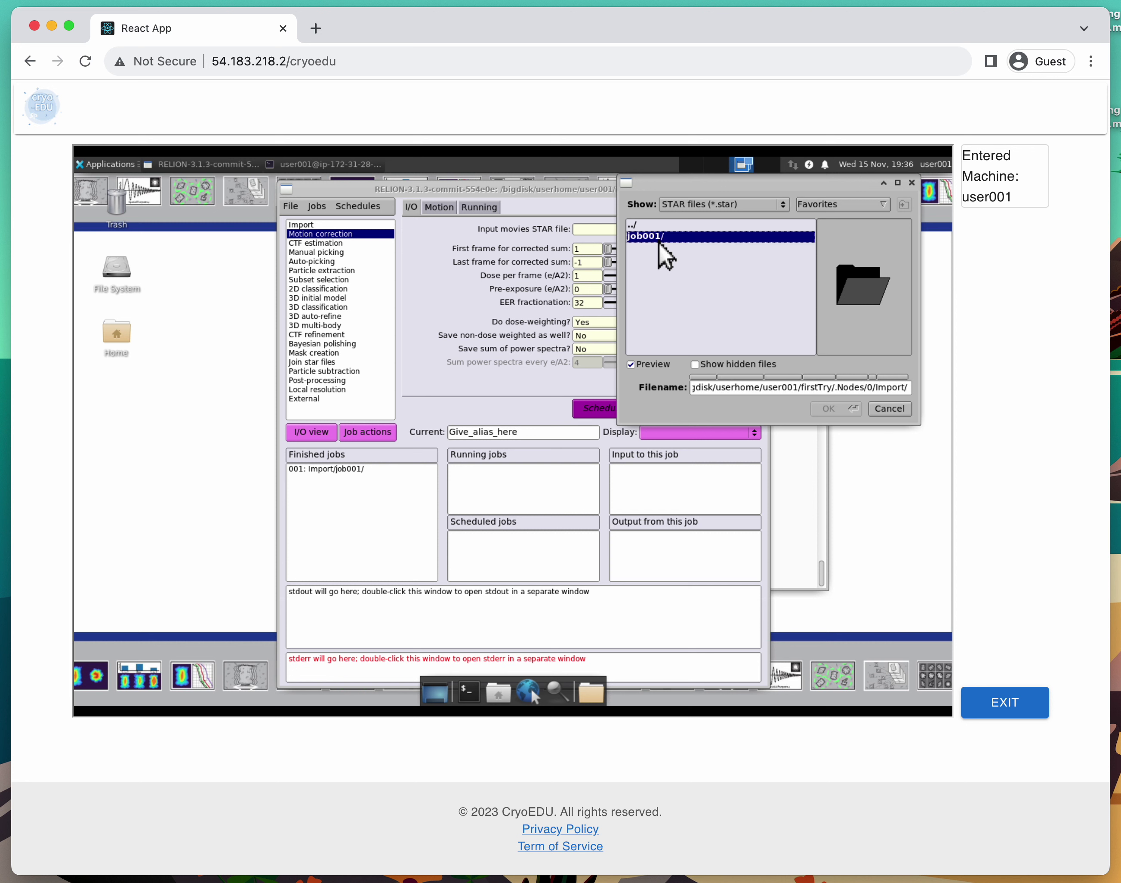
{"action": "double_click", "coordinate": [671, 238]}
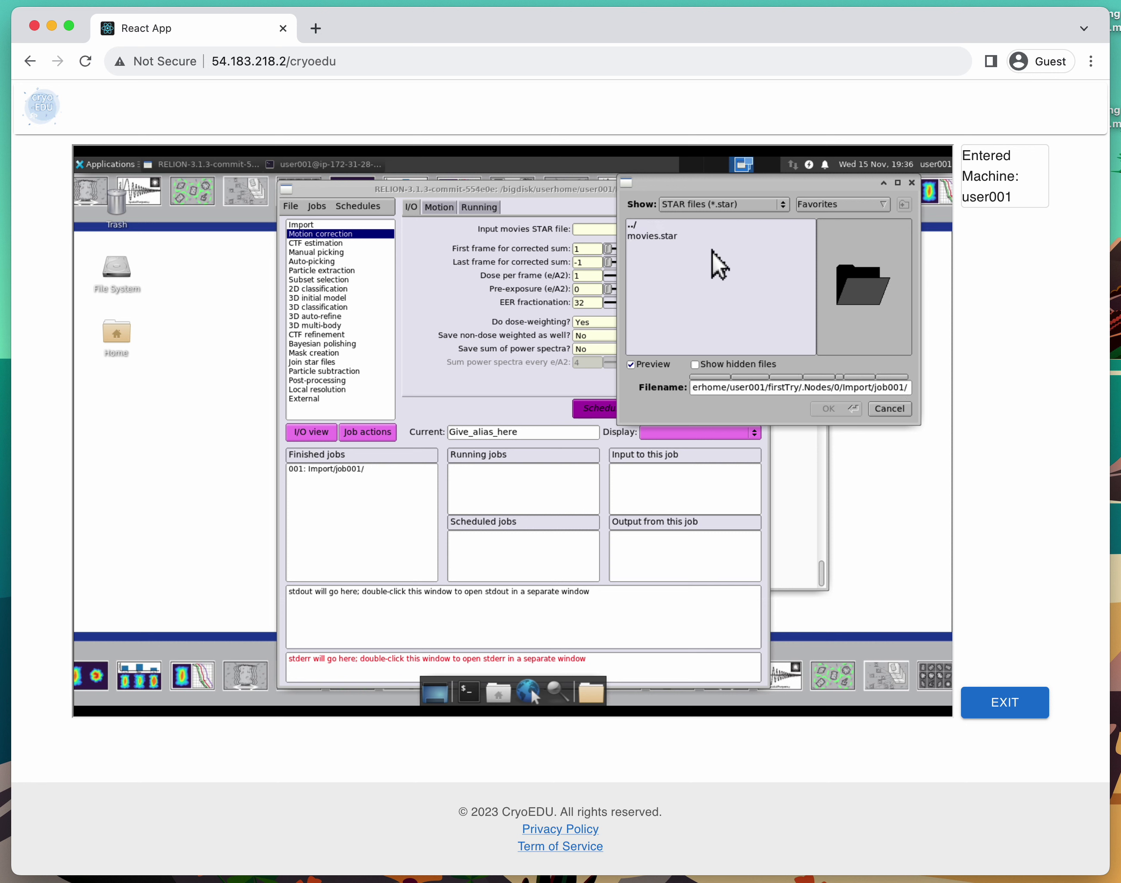
{"action": "left_click", "coordinate": [661, 241]}
{"action": "left_click", "coordinate": [830, 408]}
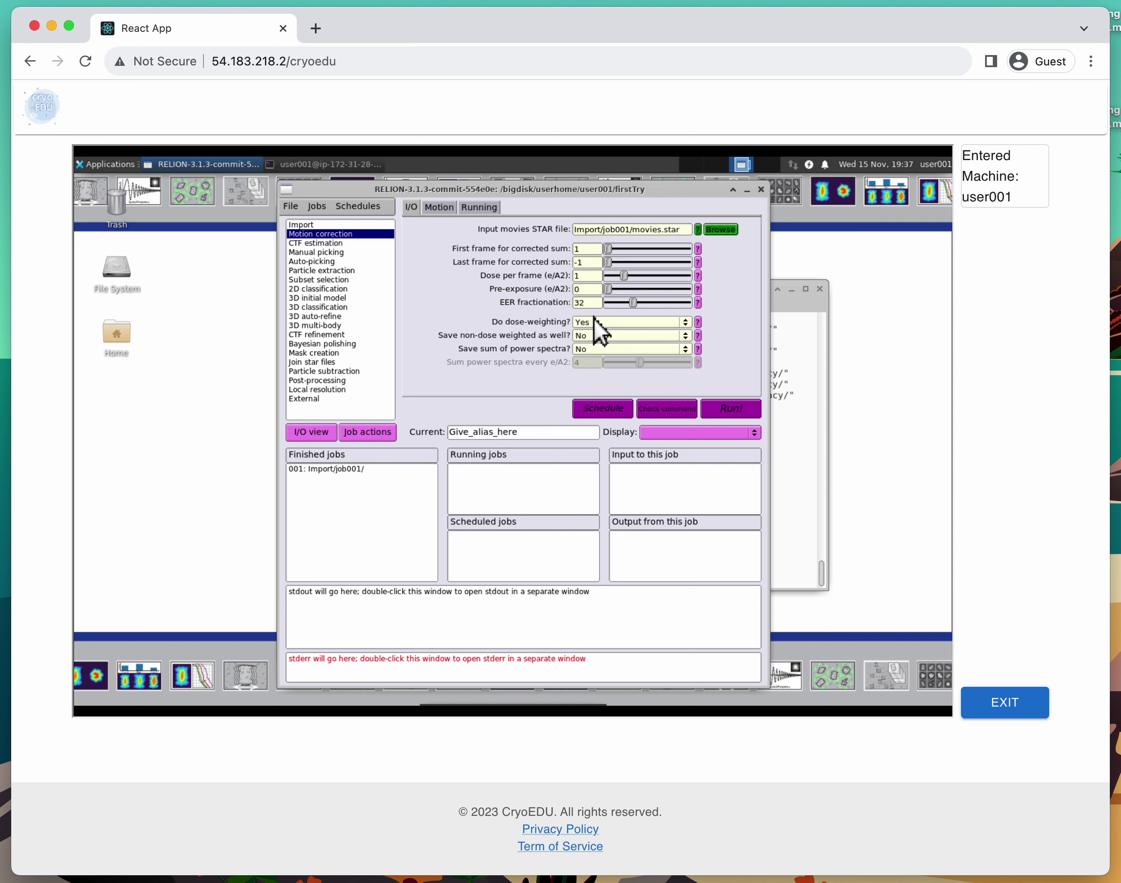
Step: Set norm-gatandata-1.mrc as the gain-reference image in the motion correction settings
{"action": "left_click", "coordinate": [439, 208]}
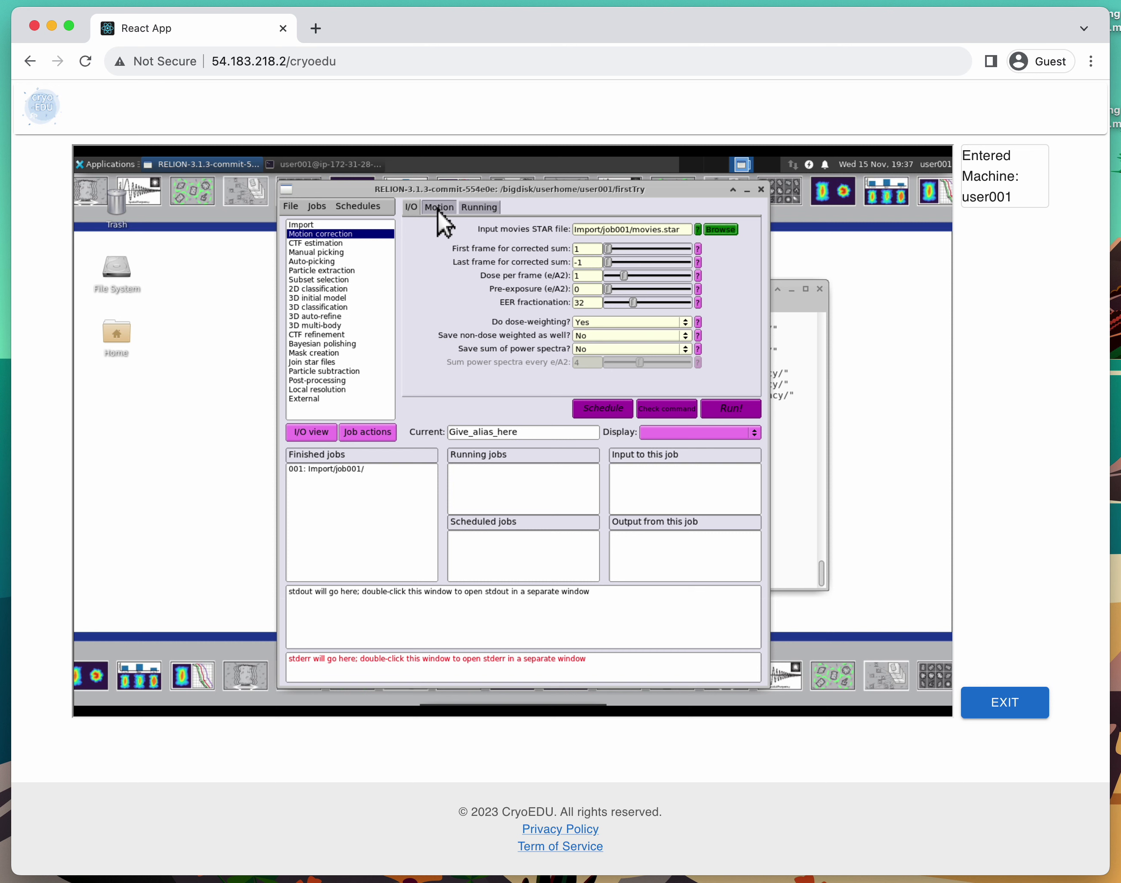
{"action": "left_click", "coordinate": [411, 209]}
{"action": "left_click", "coordinate": [443, 207]}
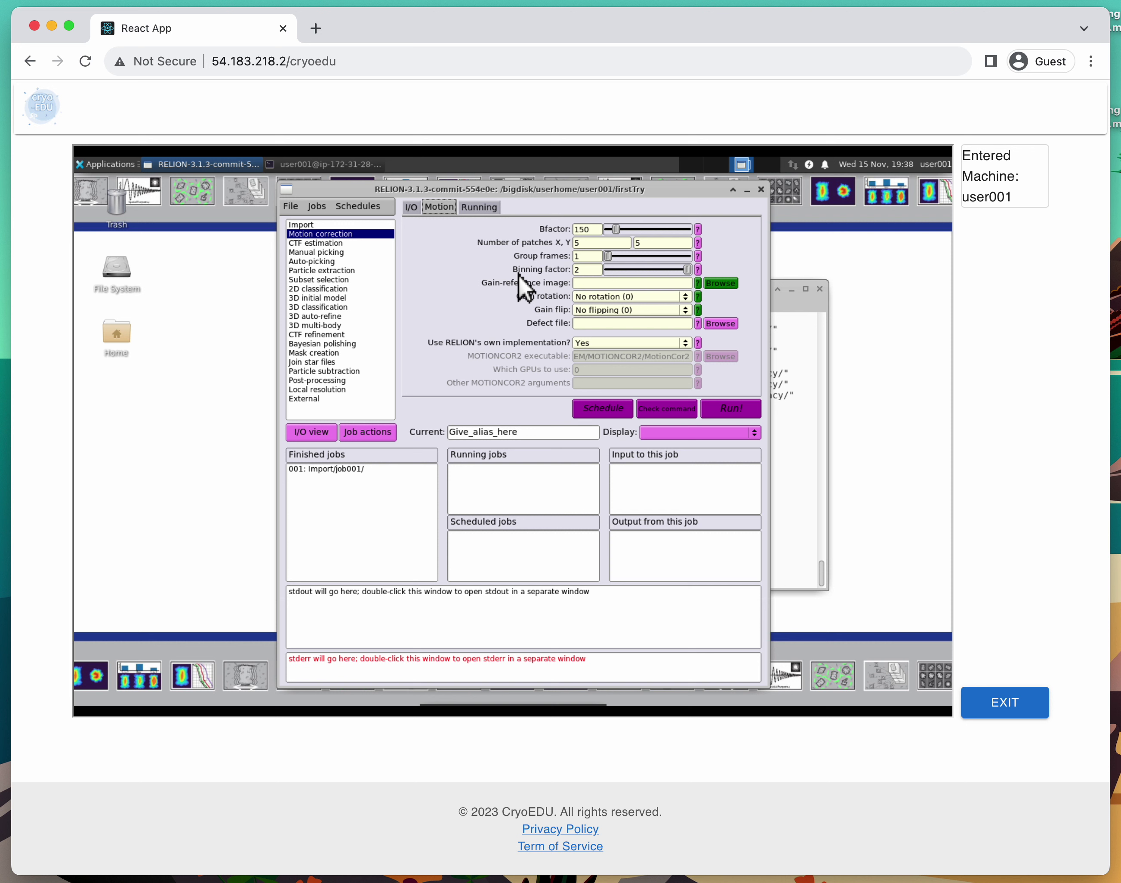
{"action": "left_click", "coordinate": [622, 284]}
{"action": "left_click", "coordinate": [724, 283]}
{"action": "left_click", "coordinate": [670, 283]}
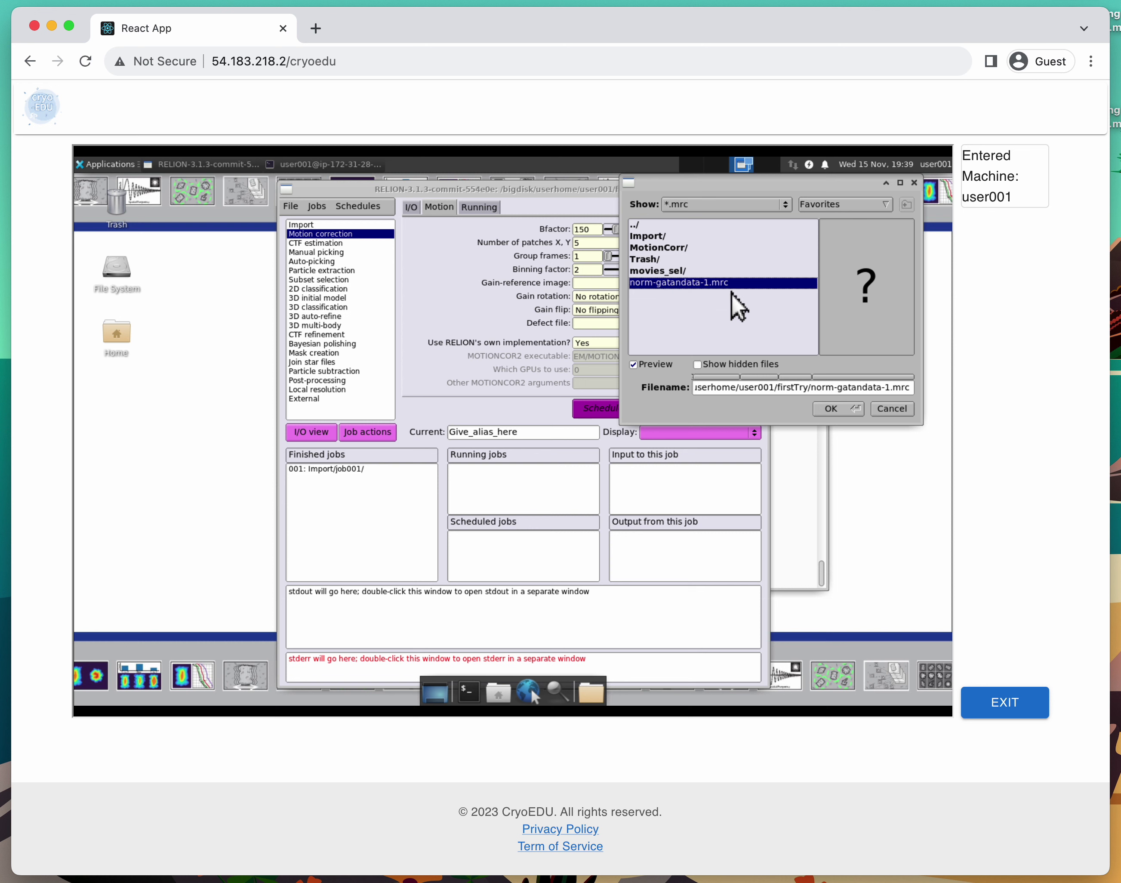
{"action": "left_click", "coordinate": [830, 409]}
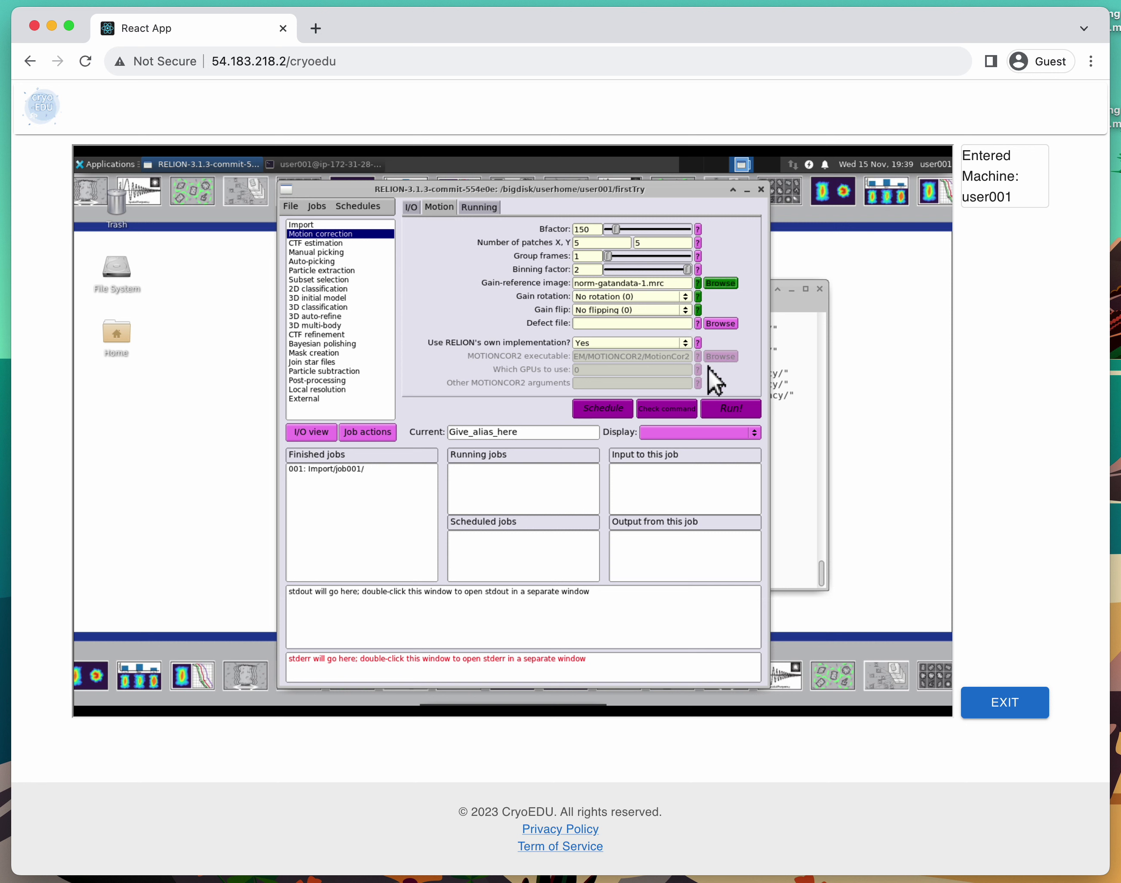
Step: Run the motion correction job after reviewing its running settings, and check the terminal output
{"action": "left_click", "coordinate": [477, 207]}
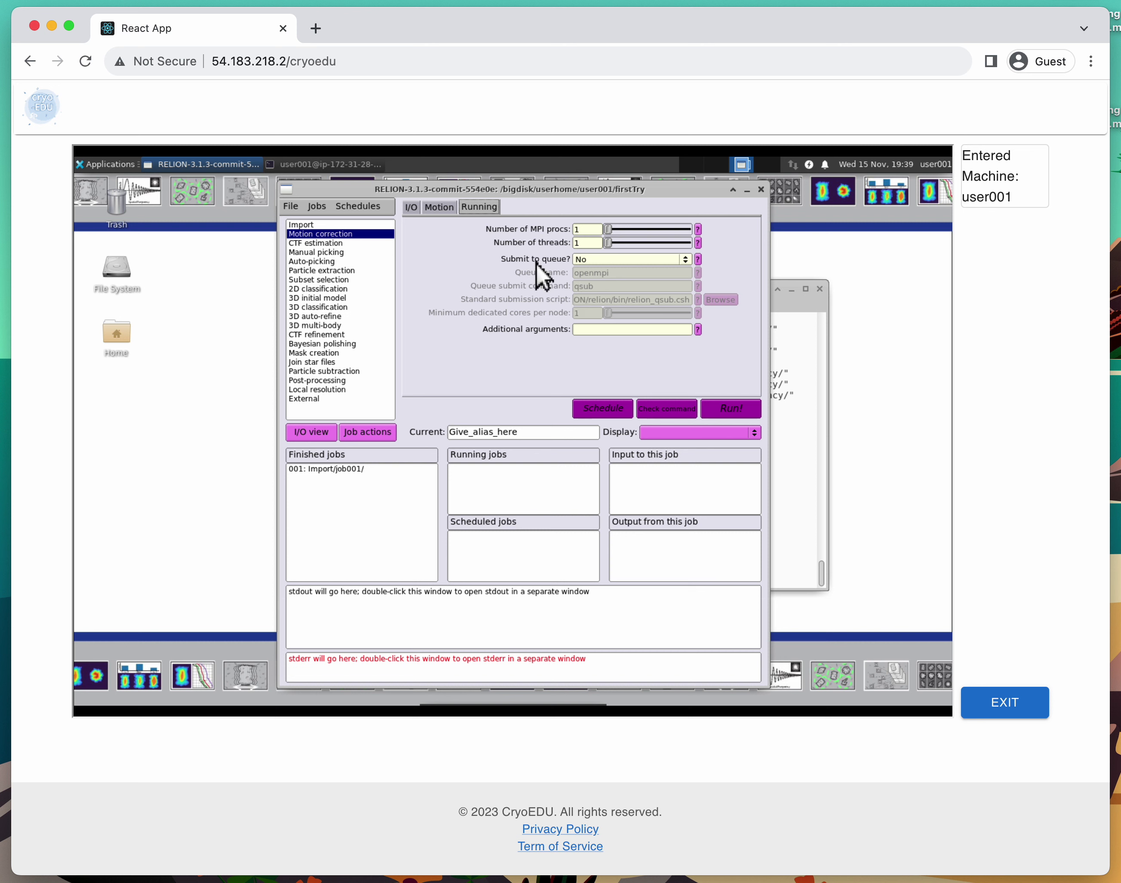
{"action": "left_click", "coordinate": [442, 209]}
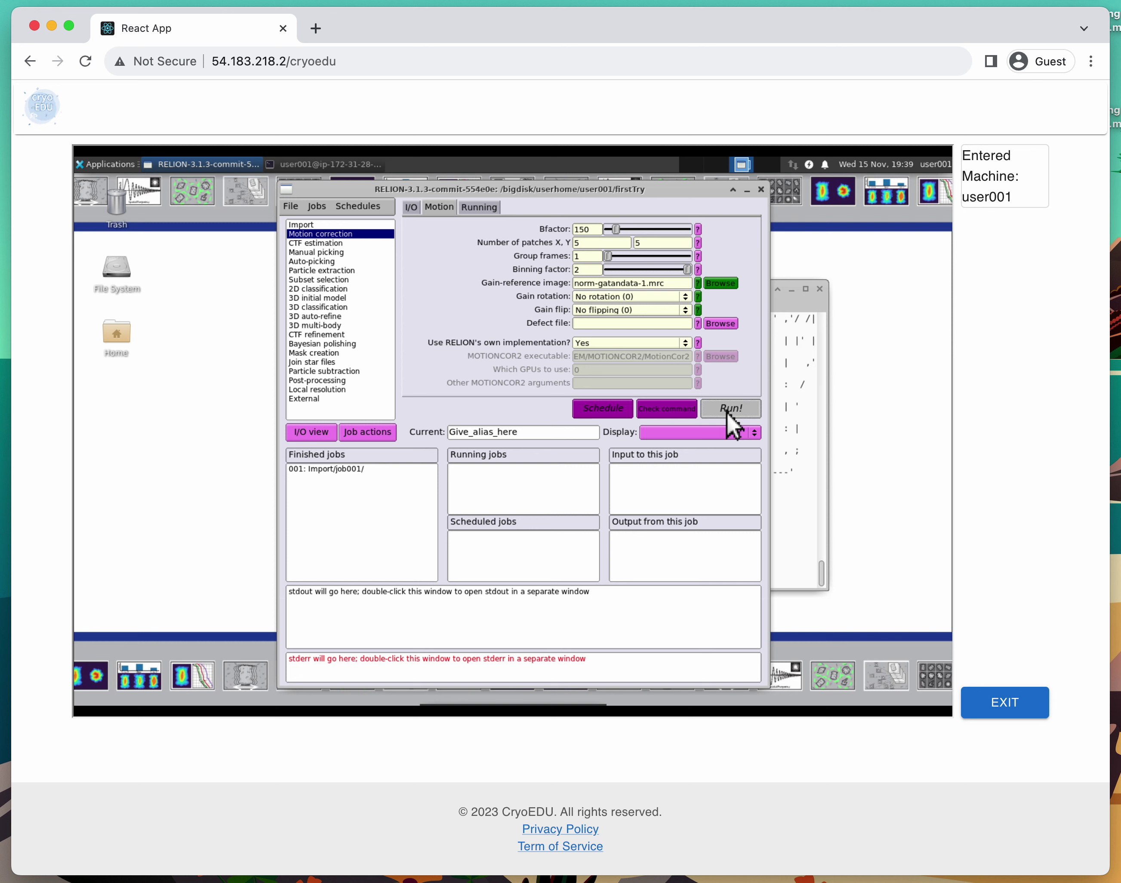
{"action": "left_click", "coordinate": [803, 413]}
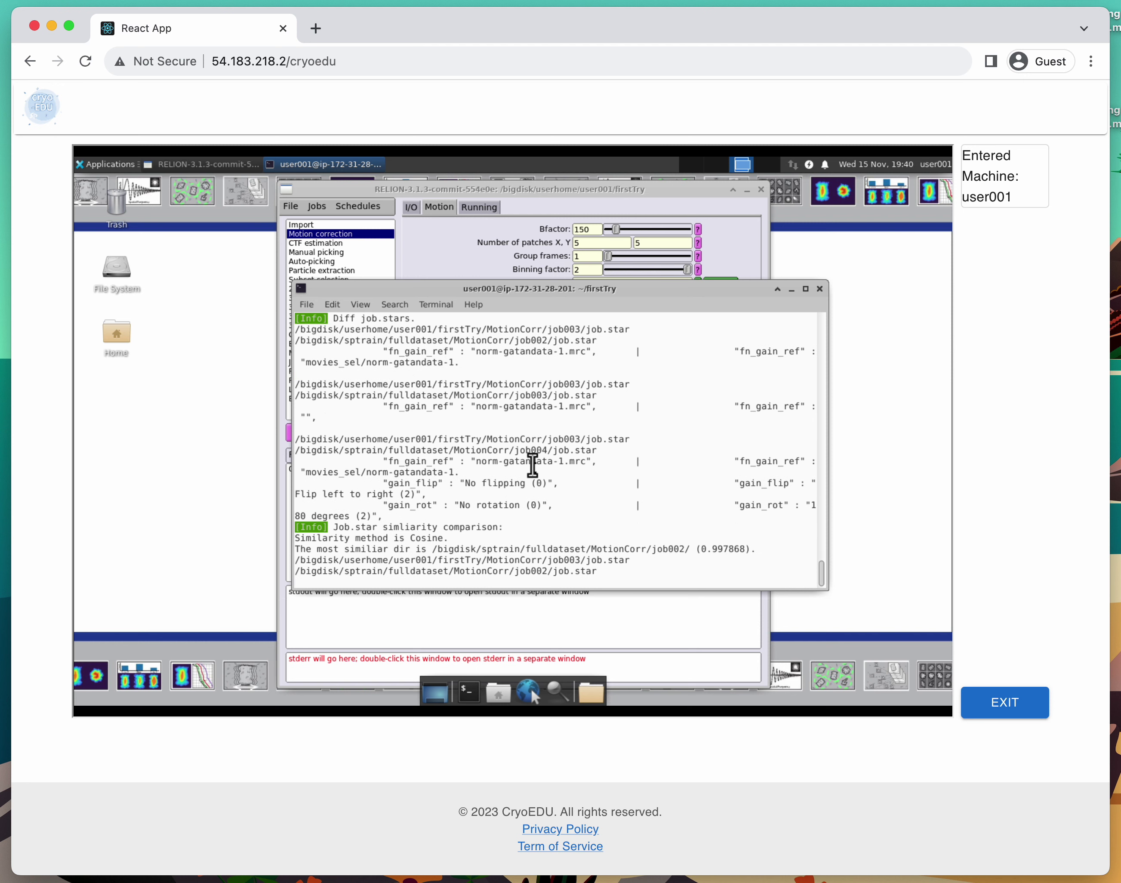
{"action": "left_click", "coordinate": [483, 243]}
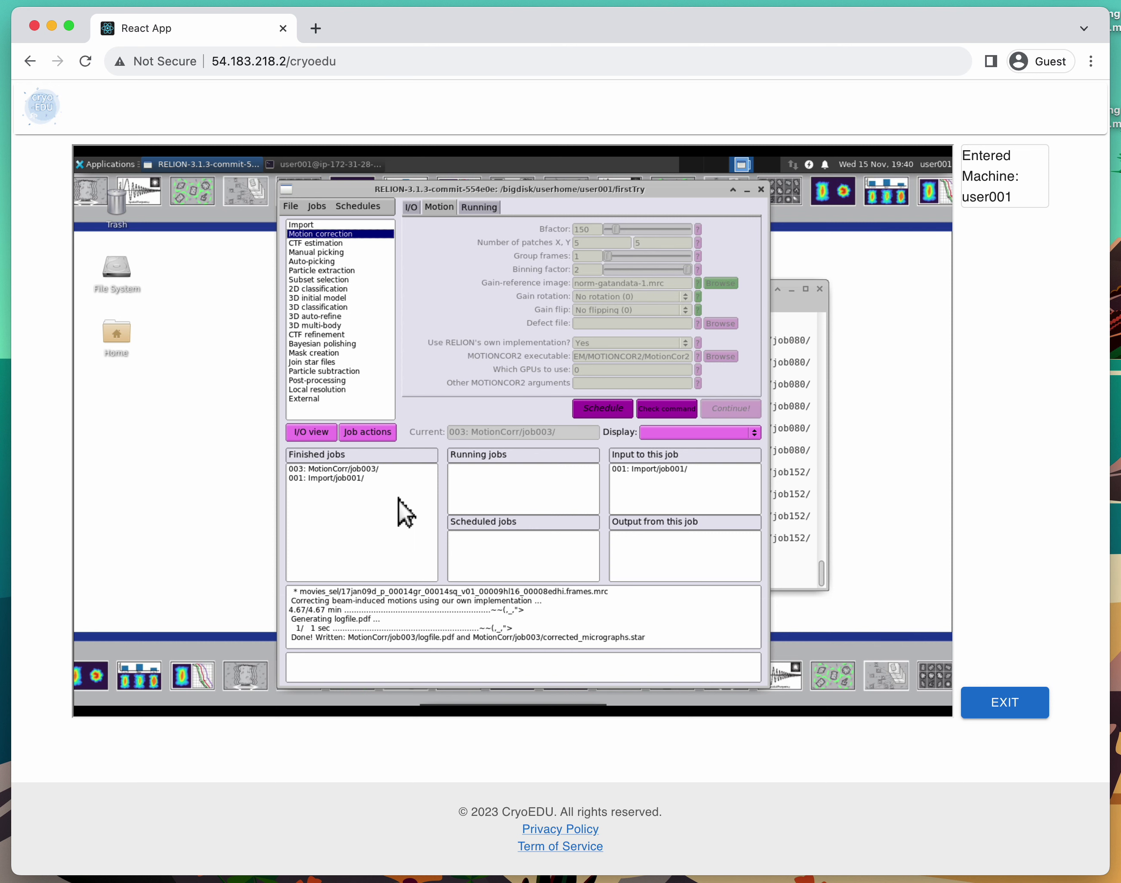
Step: Open the run.out log of the finished MotionCorr/job003 job, examine the processed movies and written files, and close it
{"action": "left_click", "coordinate": [312, 469]}
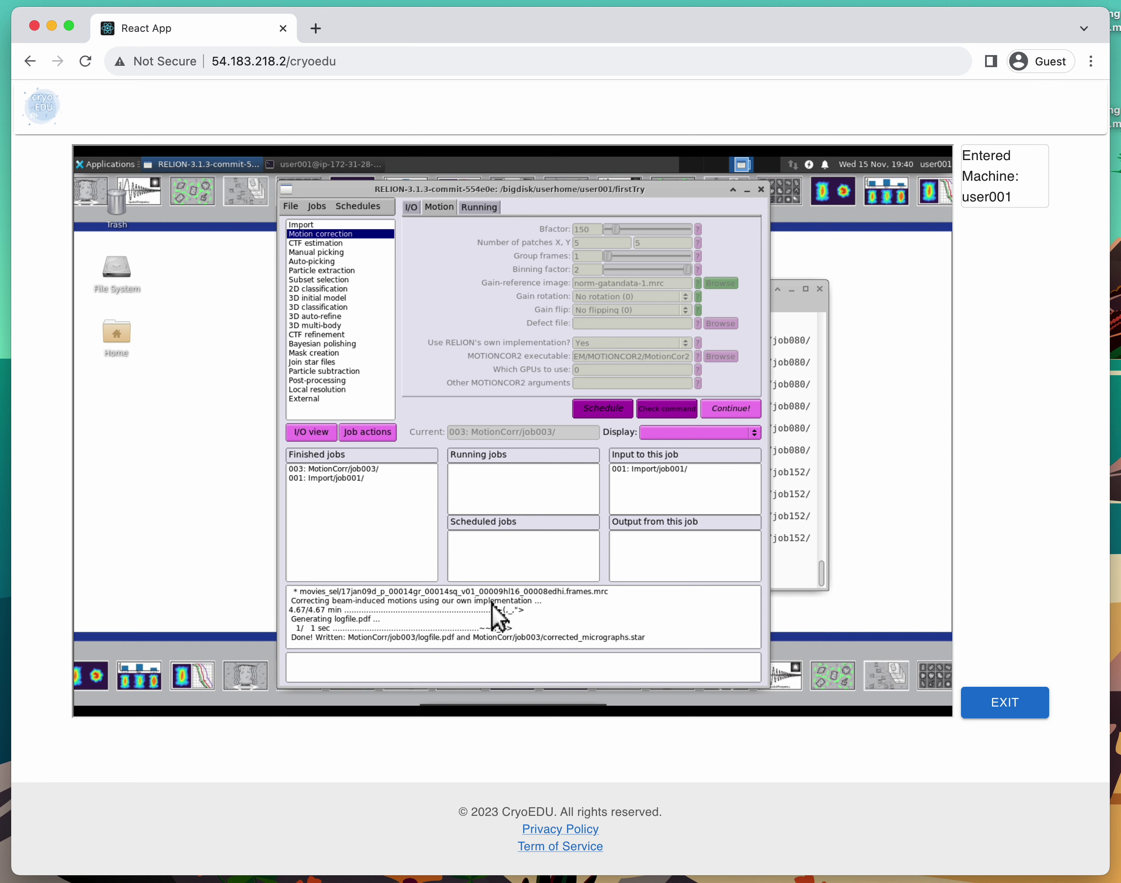
{"action": "double_click", "coordinate": [643, 608]}
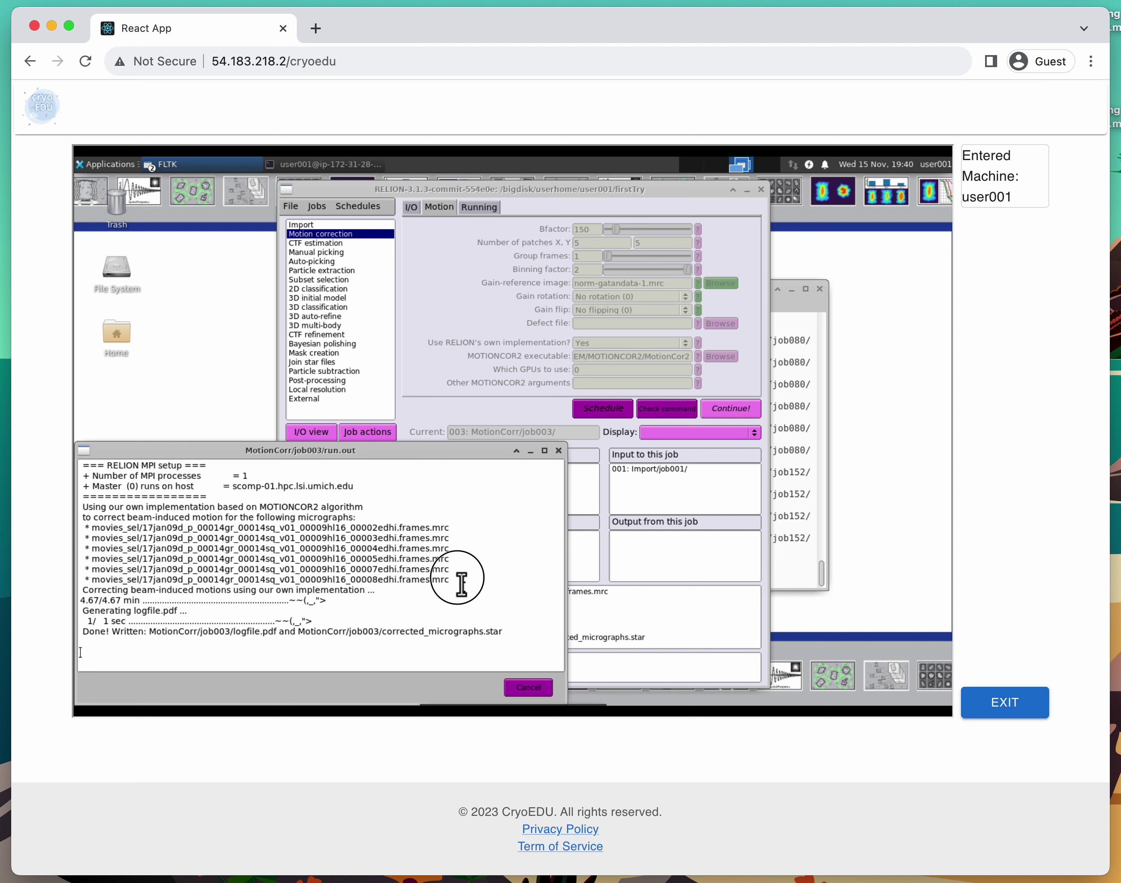
{"action": "left_click_drag", "start_coordinate": [457, 577], "coordinate": [266, 537]}
{"action": "left_click", "coordinate": [266, 538]}
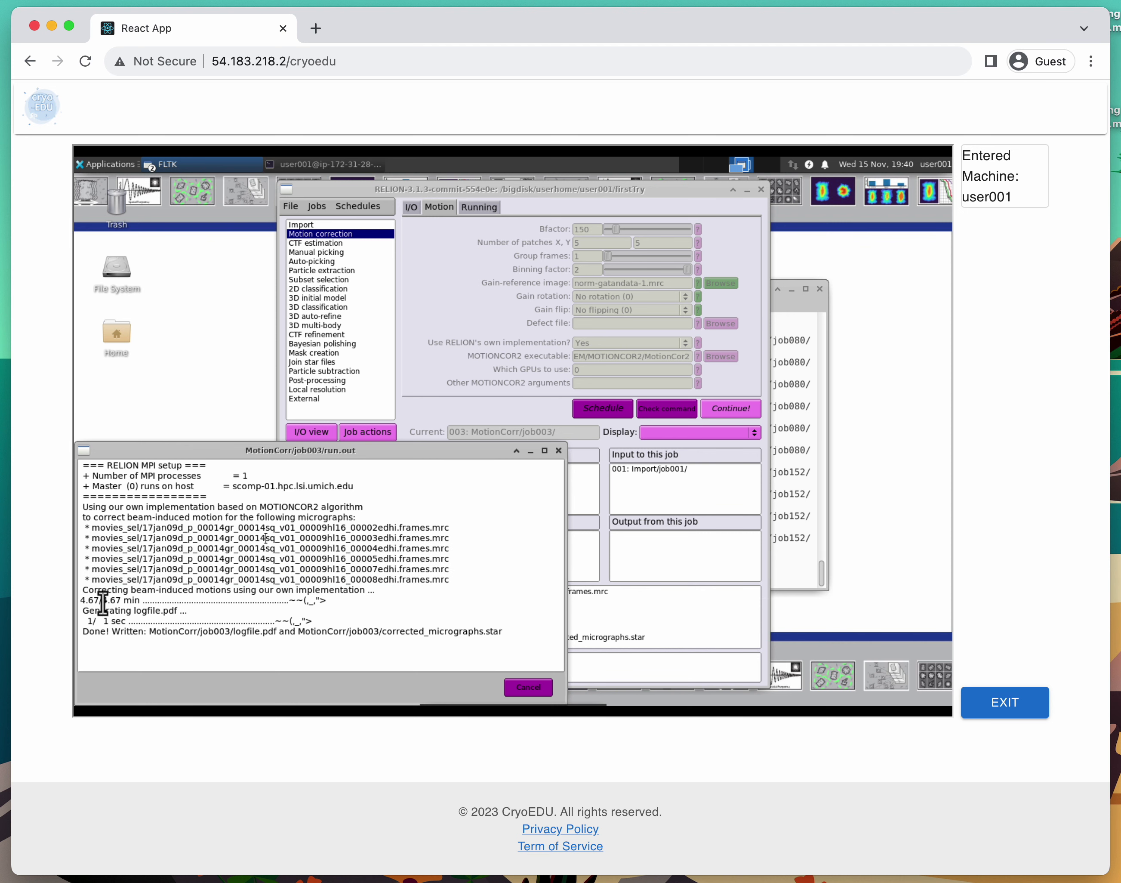
{"action": "left_click_drag", "start_coordinate": [95, 601], "coordinate": [181, 612]}
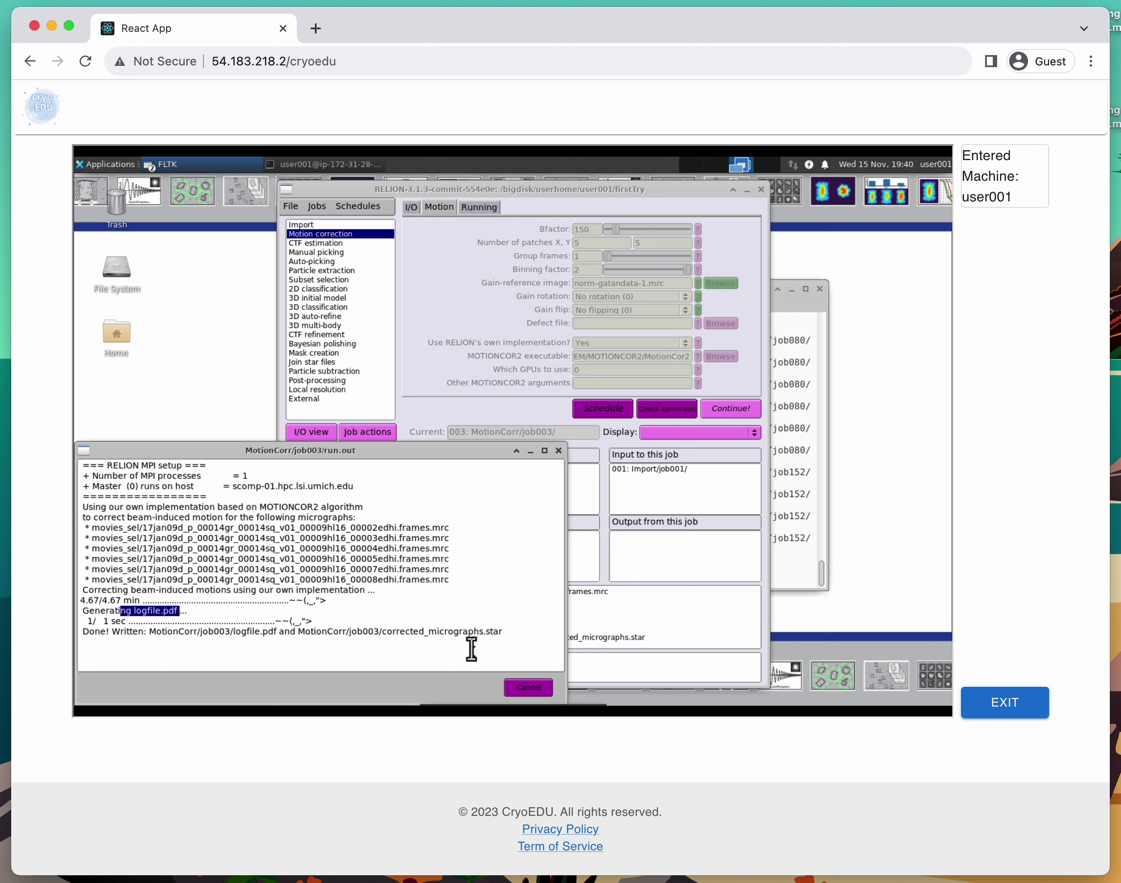
{"action": "left_click_drag", "start_coordinate": [510, 639], "coordinate": [341, 640]}
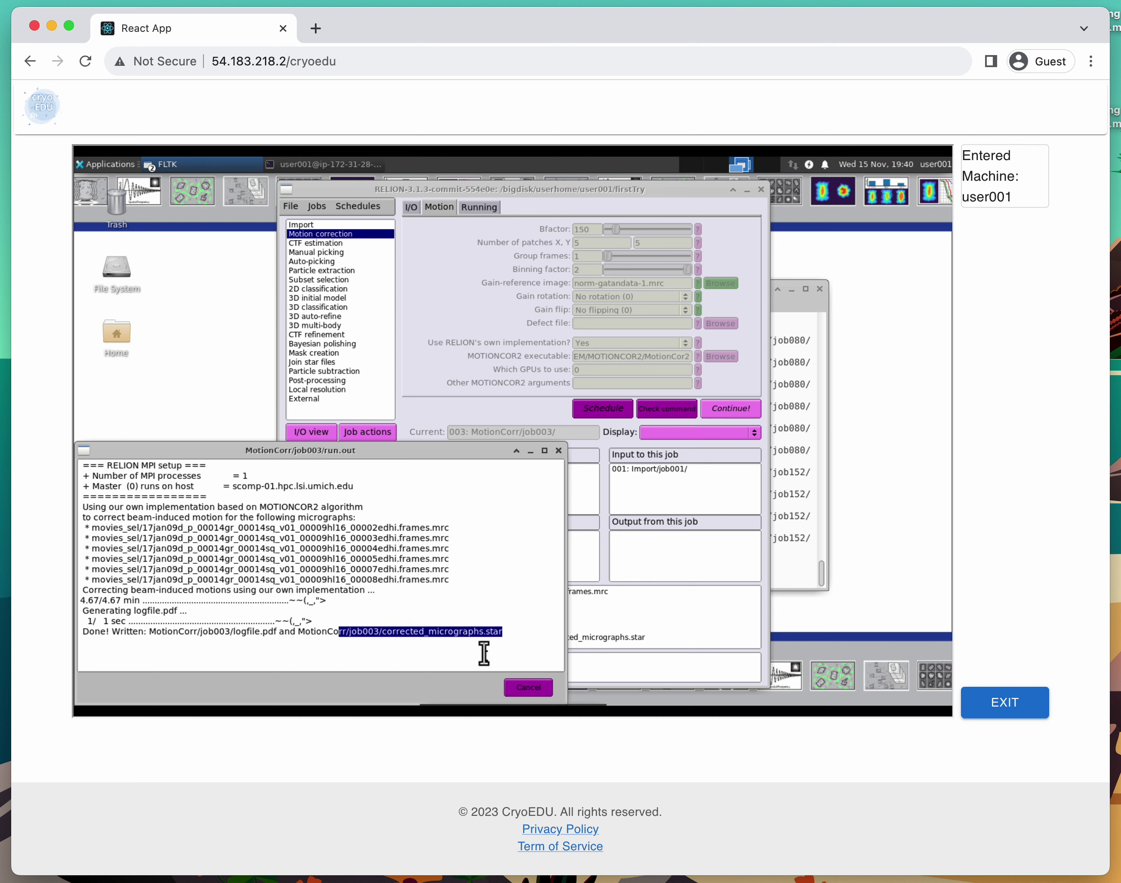
{"action": "left_click", "coordinate": [491, 641]}
{"action": "left_click", "coordinate": [531, 687]}
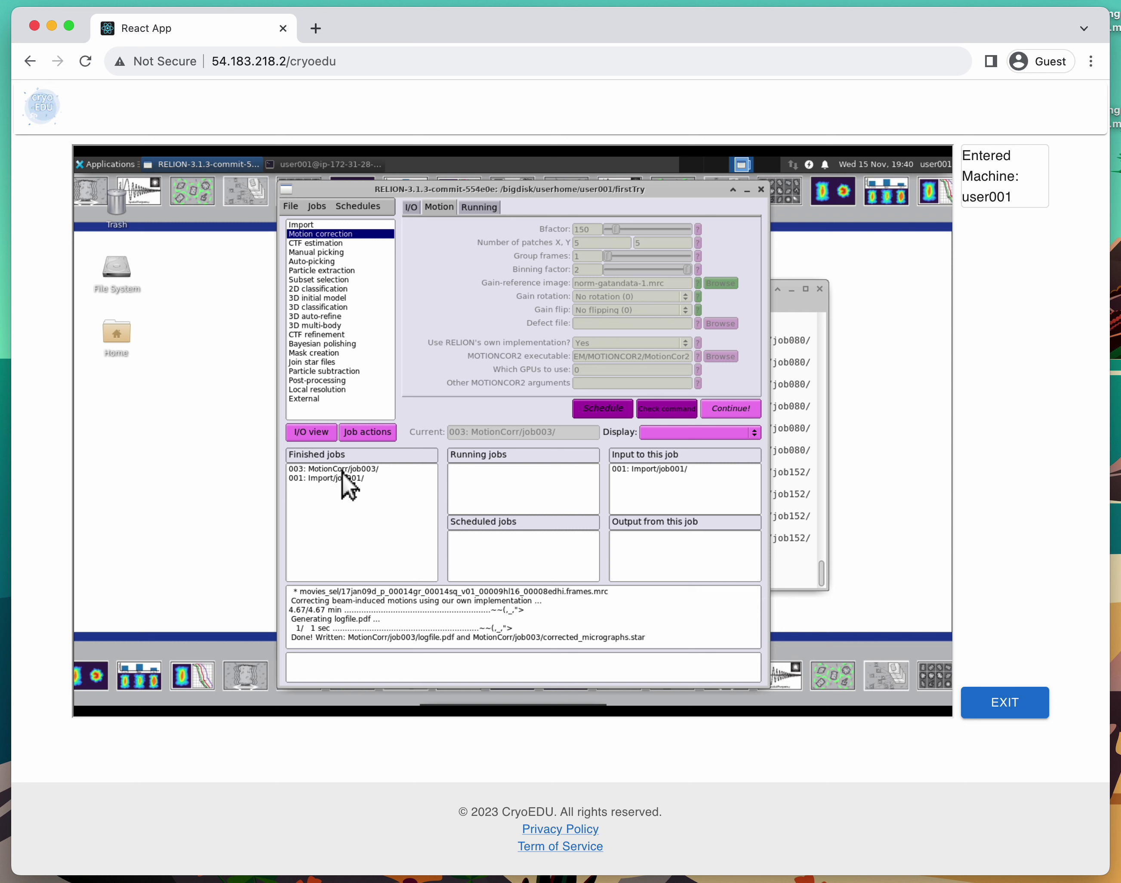
Step: Display the logfile.pdf output of MotionCorr/job003 and go to its first page
{"action": "left_click", "coordinate": [379, 469]}
{"action": "left_click", "coordinate": [755, 434]}
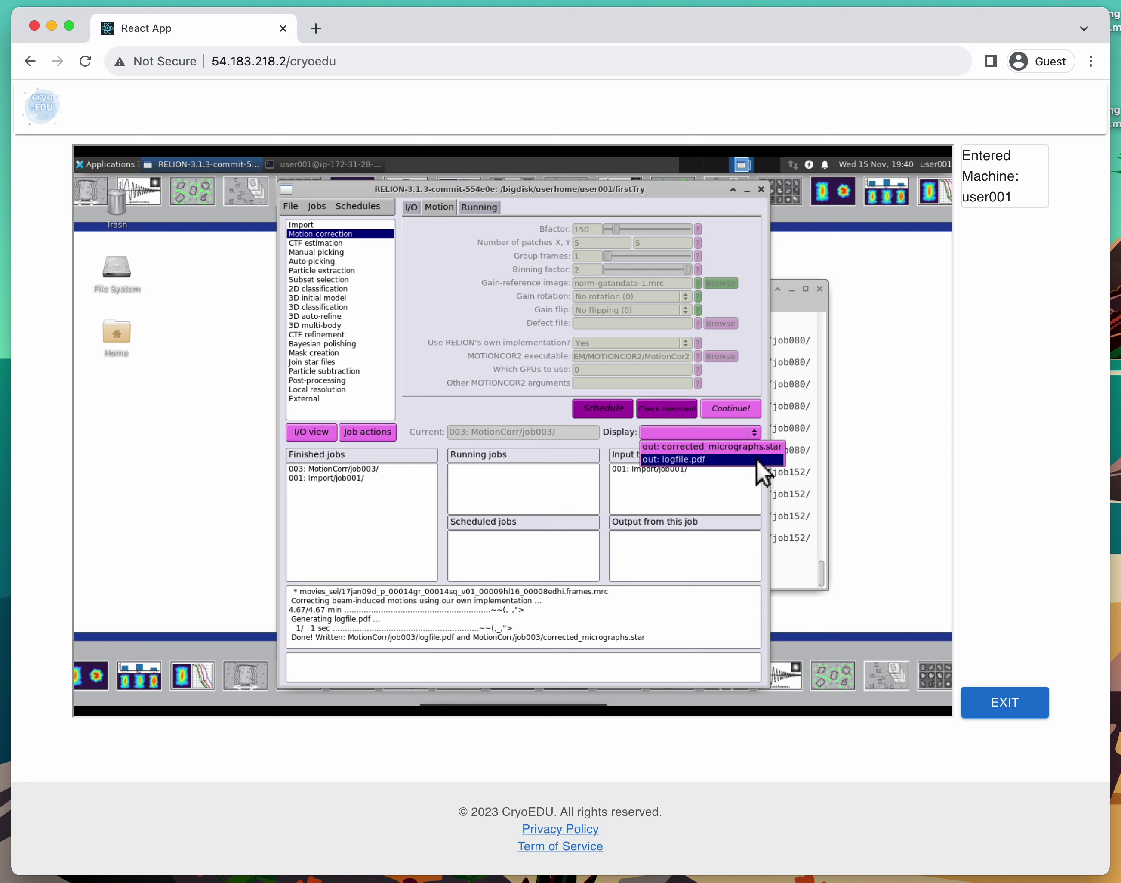
{"action": "left_click", "coordinate": [705, 460]}
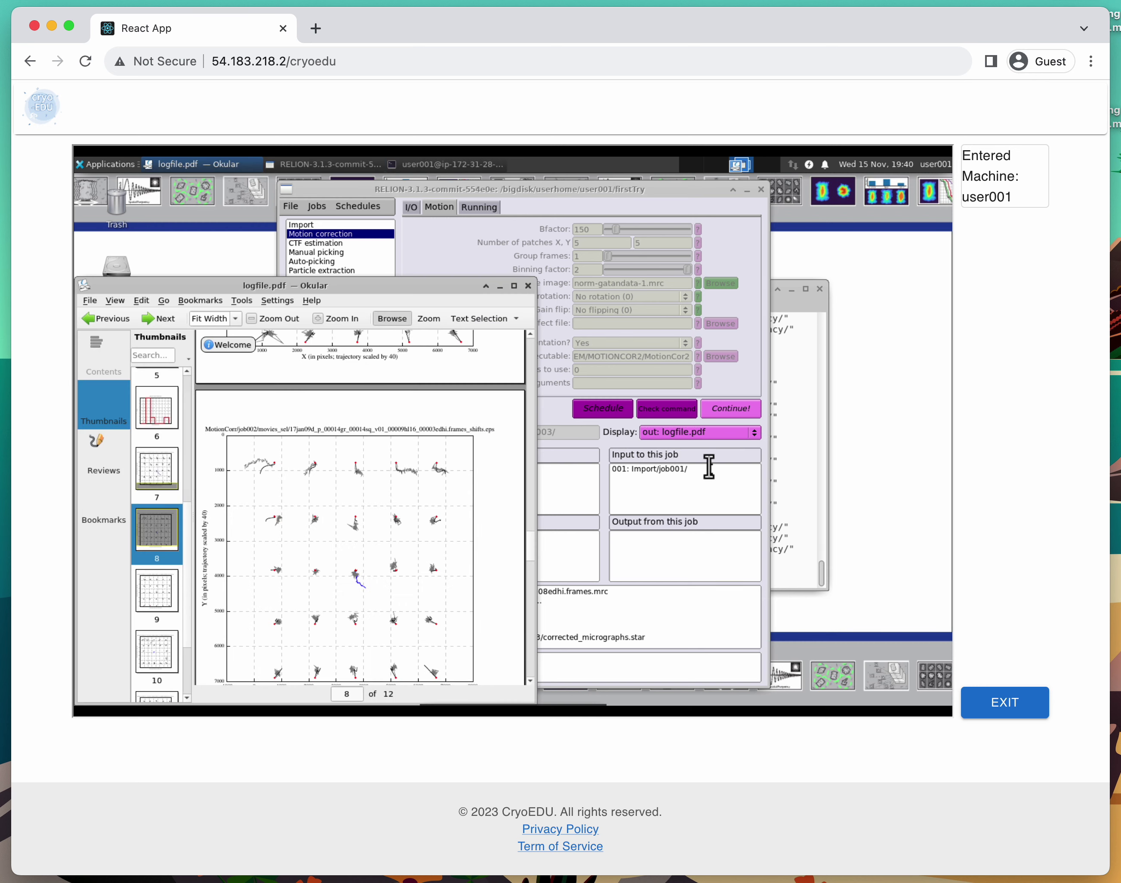
{"action": "left_click_drag", "start_coordinate": [491, 285], "coordinate": [657, 235]}
{"action": "left_click_drag", "start_coordinate": [696, 515], "coordinate": [698, 286]}
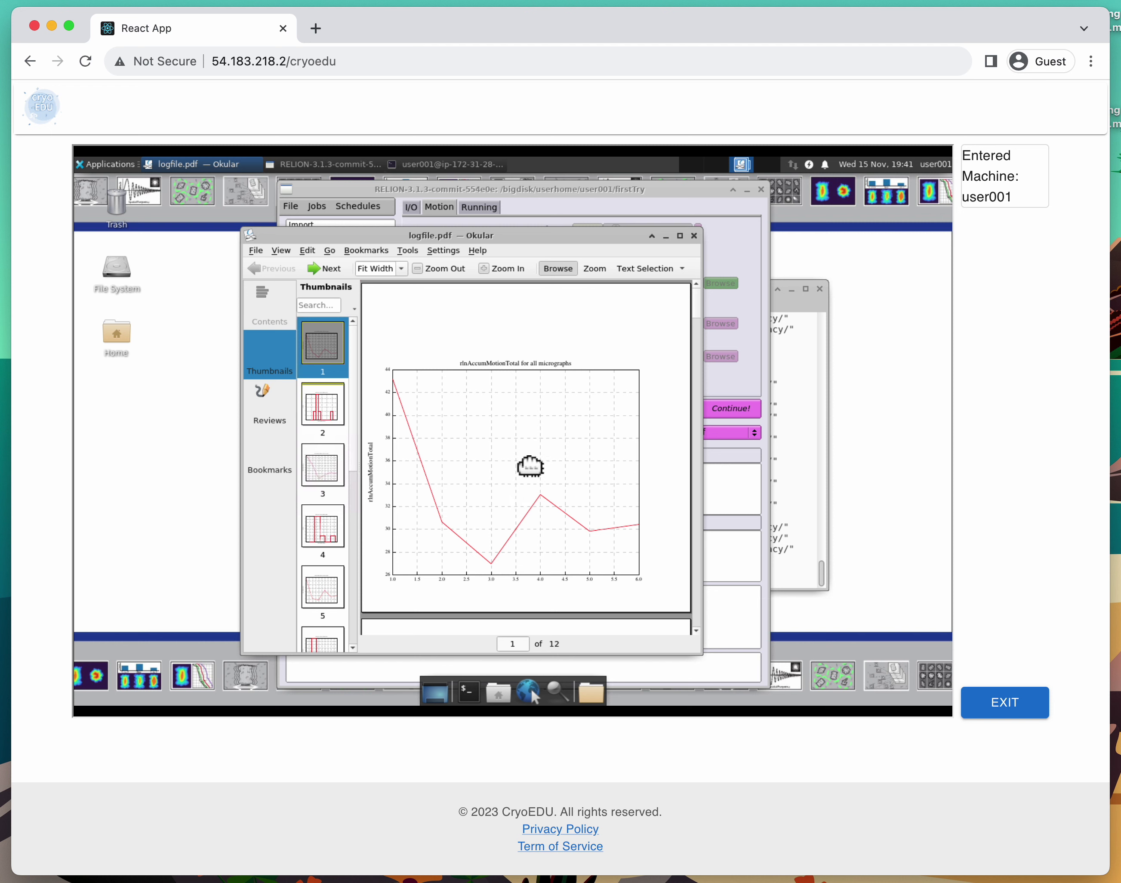
Step: Examine the total, early and late accumulated-motion plots and histograms on pages 1 to 6 of the log file
{"action": "mouse_move", "coordinate": [528, 465]}
{"action": "left_mouse_down"}
{"action": "mouse_move", "coordinate": [533, 426]}
{"action": "mouse_move", "coordinate": [528, 435]}
{"action": "left_mouse_up"}
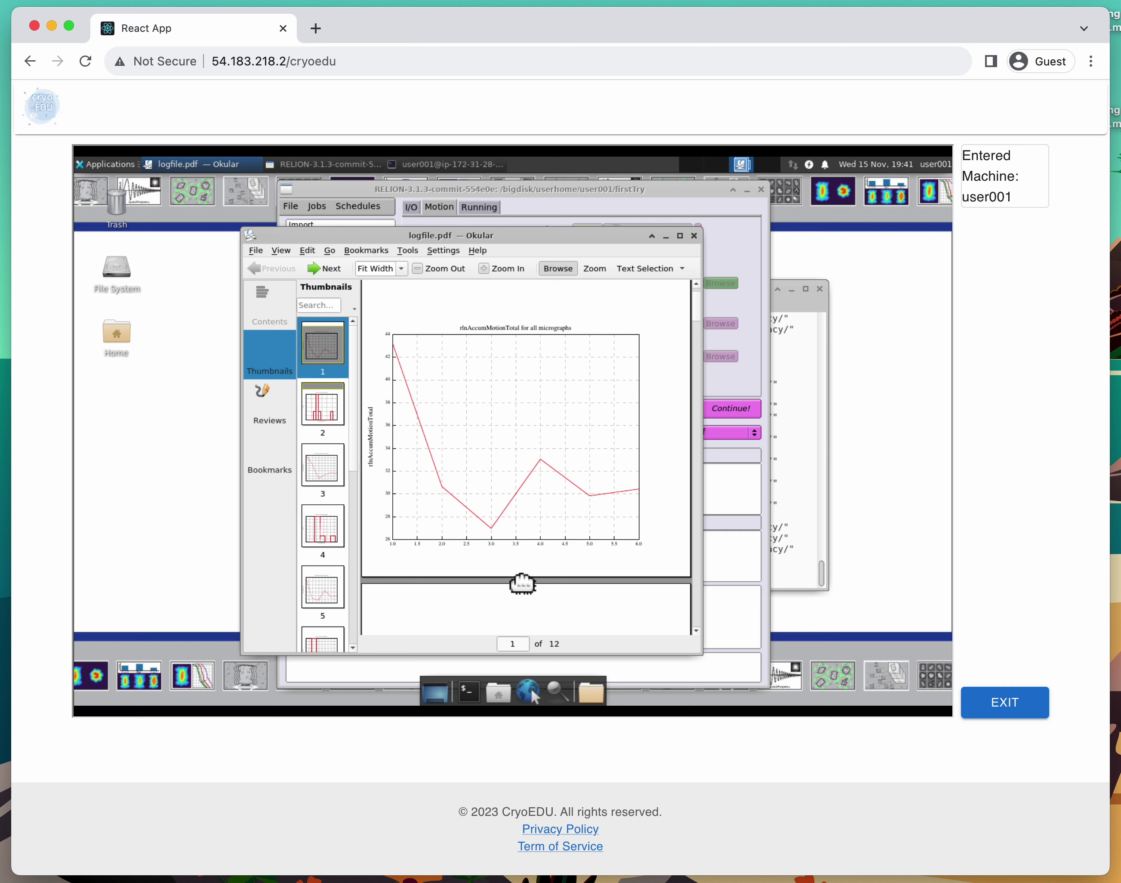
{"action": "left_click_drag", "start_coordinate": [598, 578], "coordinate": [605, 304]}
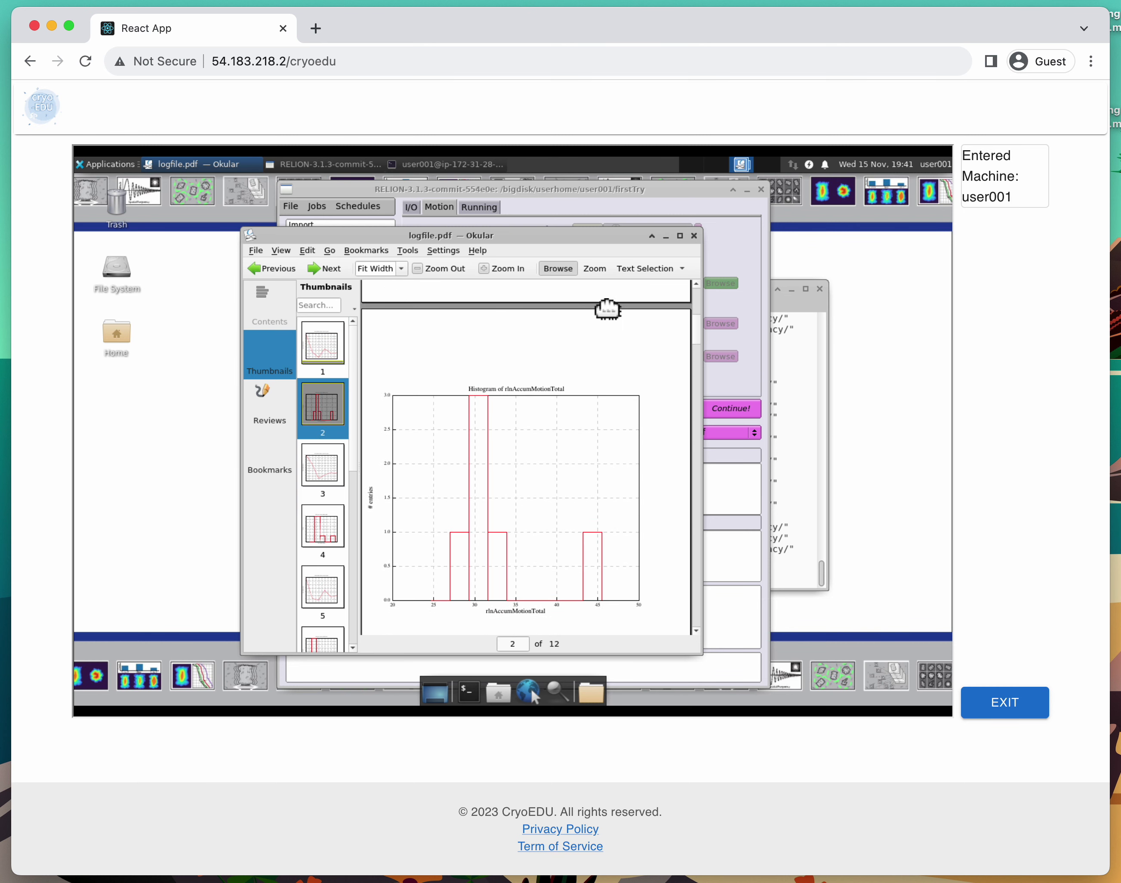
{"action": "left_click_drag", "start_coordinate": [596, 414], "coordinate": [583, 388]}
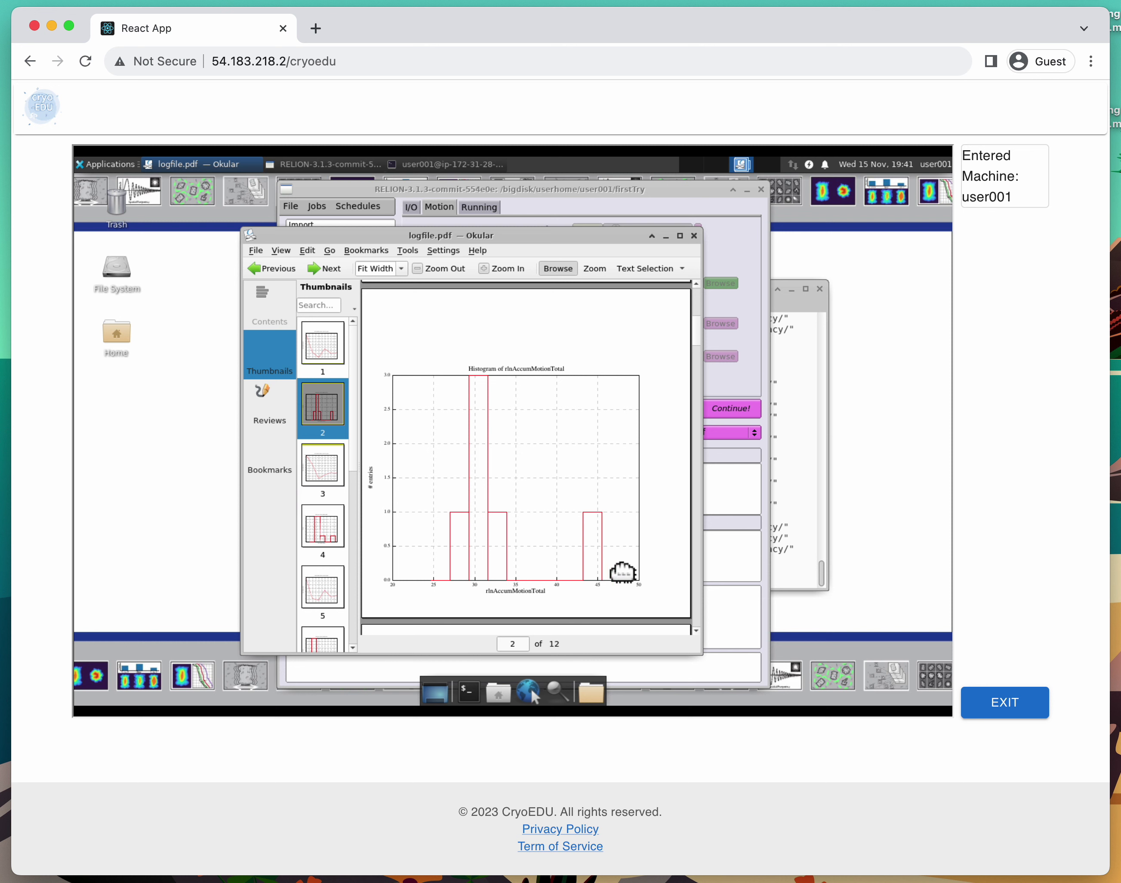
{"action": "left_click_drag", "start_coordinate": [640, 588], "coordinate": [645, 340]}
{"action": "mouse_move", "coordinate": [626, 428]}
{"action": "left_mouse_down"}
{"action": "mouse_move", "coordinate": [621, 439]}
{"action": "mouse_move", "coordinate": [620, 407]}
{"action": "left_mouse_up"}
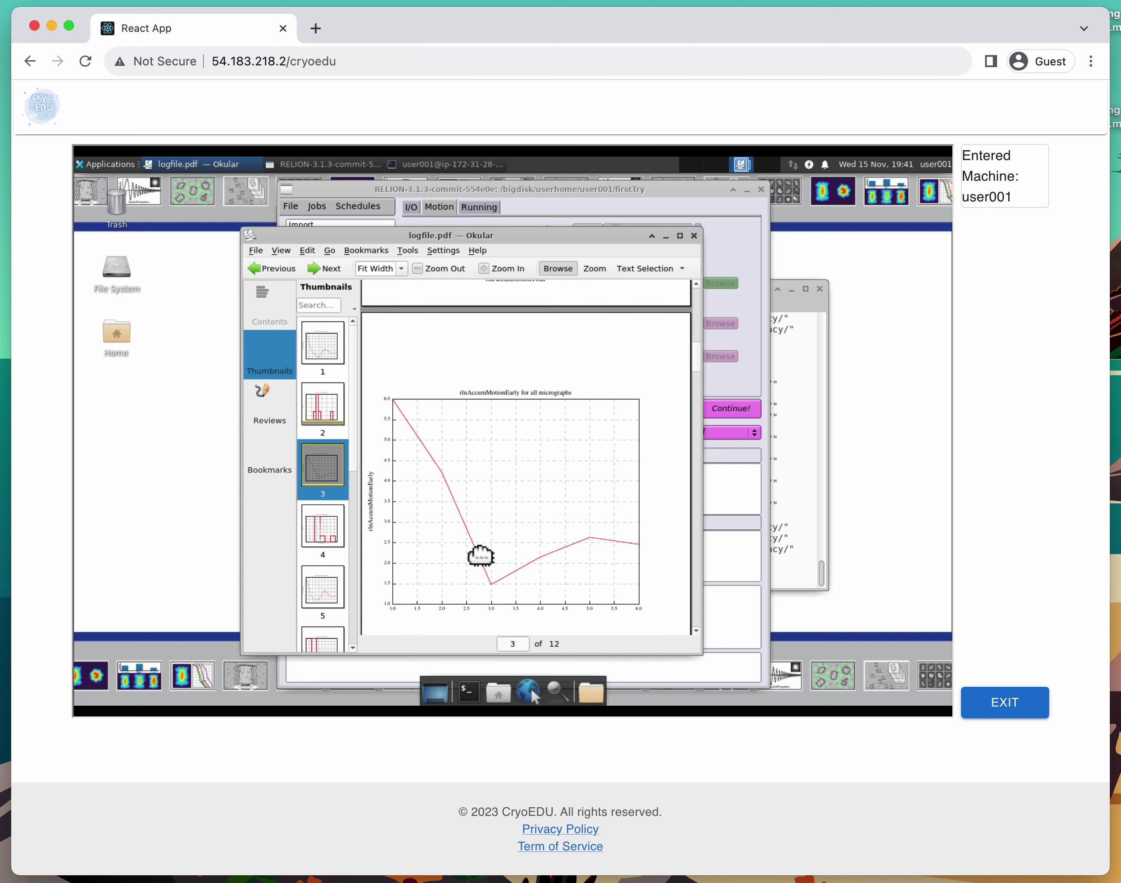
{"action": "left_click_drag", "start_coordinate": [612, 544], "coordinate": [633, 300]}
{"action": "left_click_drag", "start_coordinate": [645, 576], "coordinate": [650, 578]}
{"action": "left_click_drag", "start_coordinate": [603, 383], "coordinate": [596, 558]}
{"action": "left_click_drag", "start_coordinate": [603, 460], "coordinate": [630, 326]}
{"action": "left_click_drag", "start_coordinate": [645, 563], "coordinate": [633, 320]}
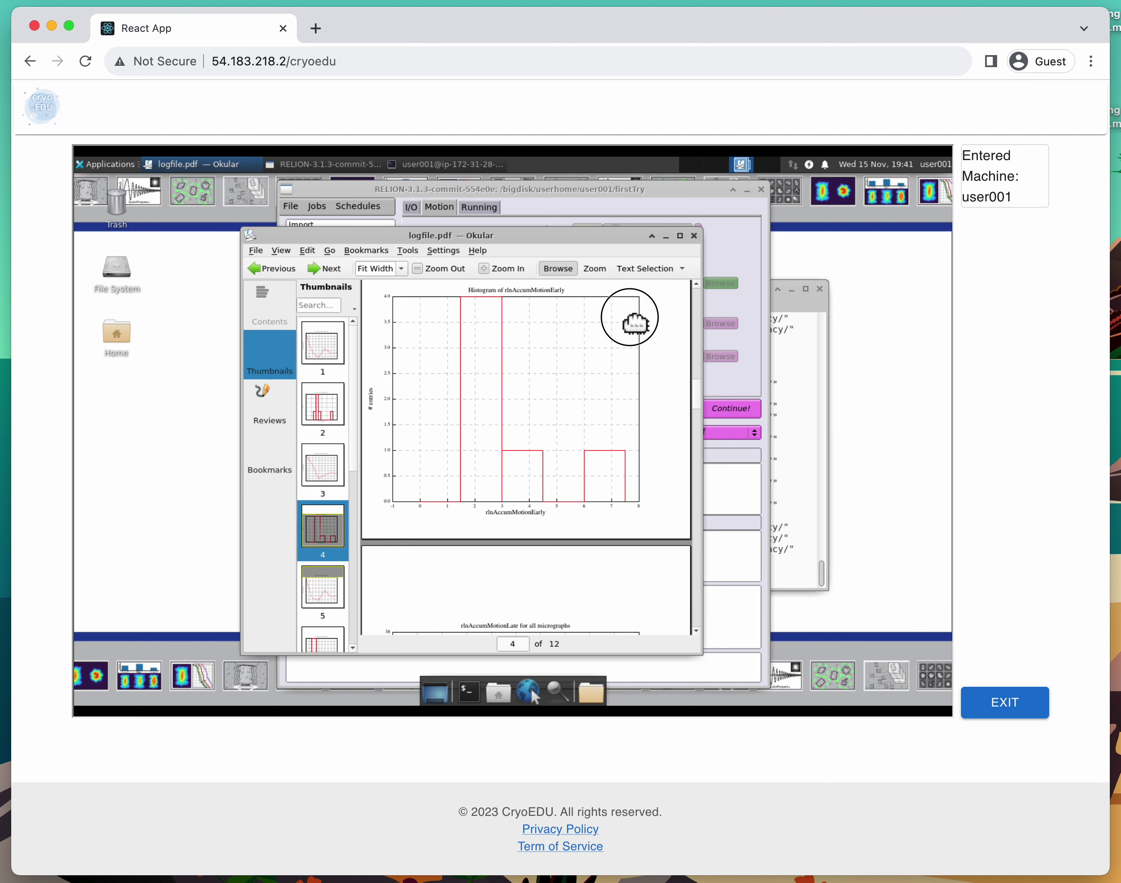
{"action": "left_click_drag", "start_coordinate": [627, 497], "coordinate": [629, 361]}
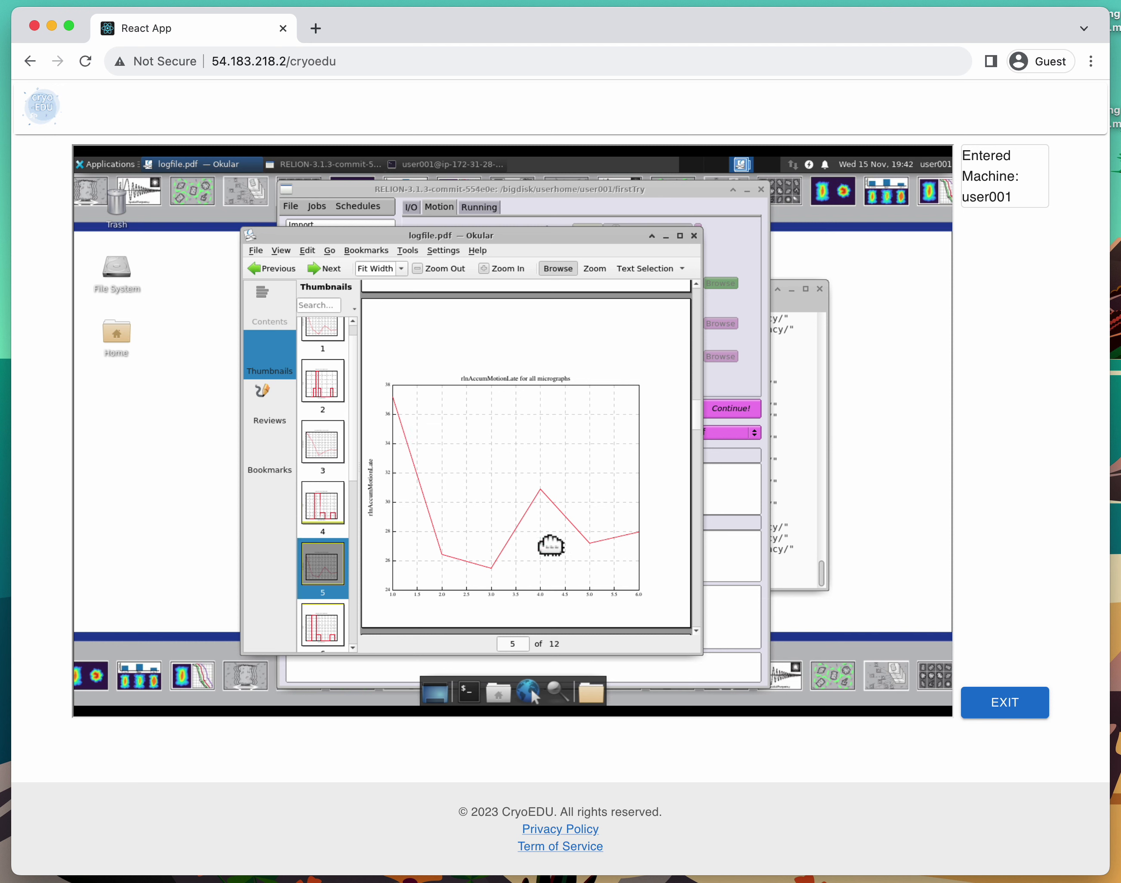
{"action": "left_click_drag", "start_coordinate": [588, 580], "coordinate": [588, 414]}
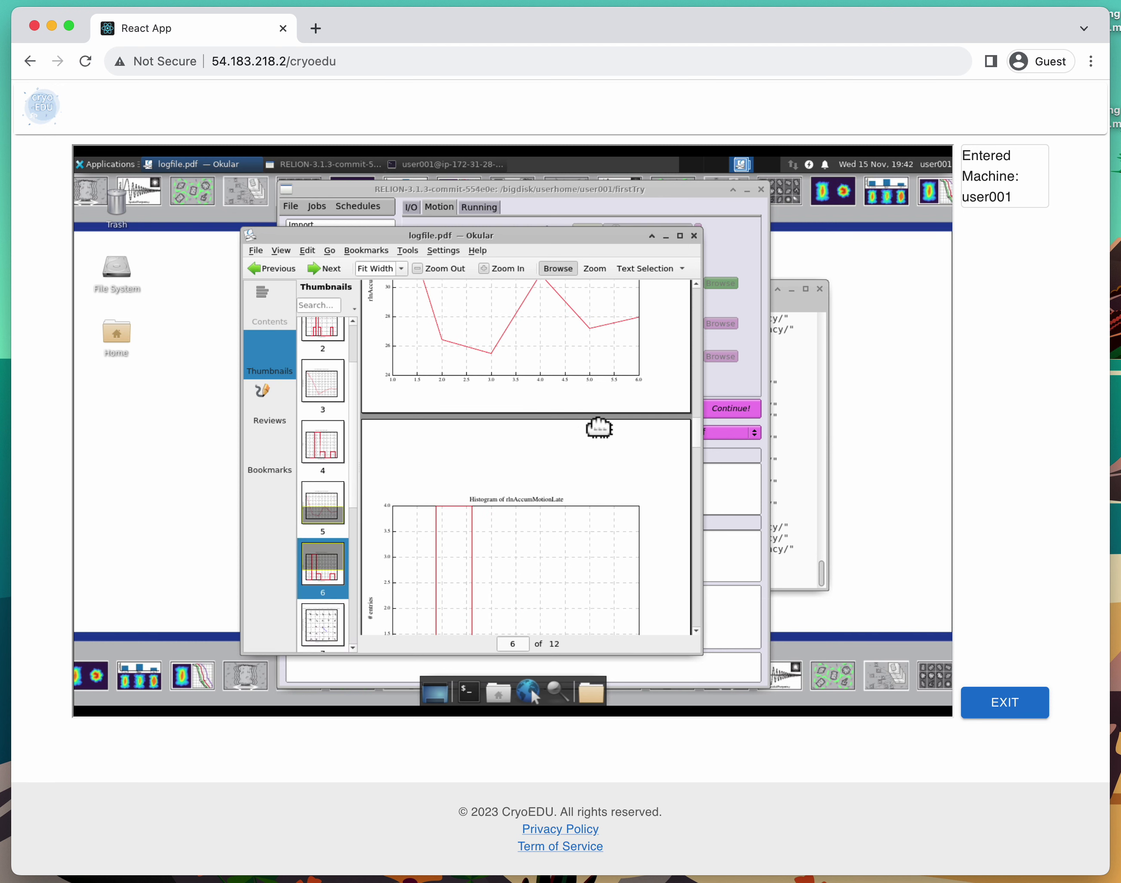
{"action": "left_click_drag", "start_coordinate": [616, 470], "coordinate": [615, 431]}
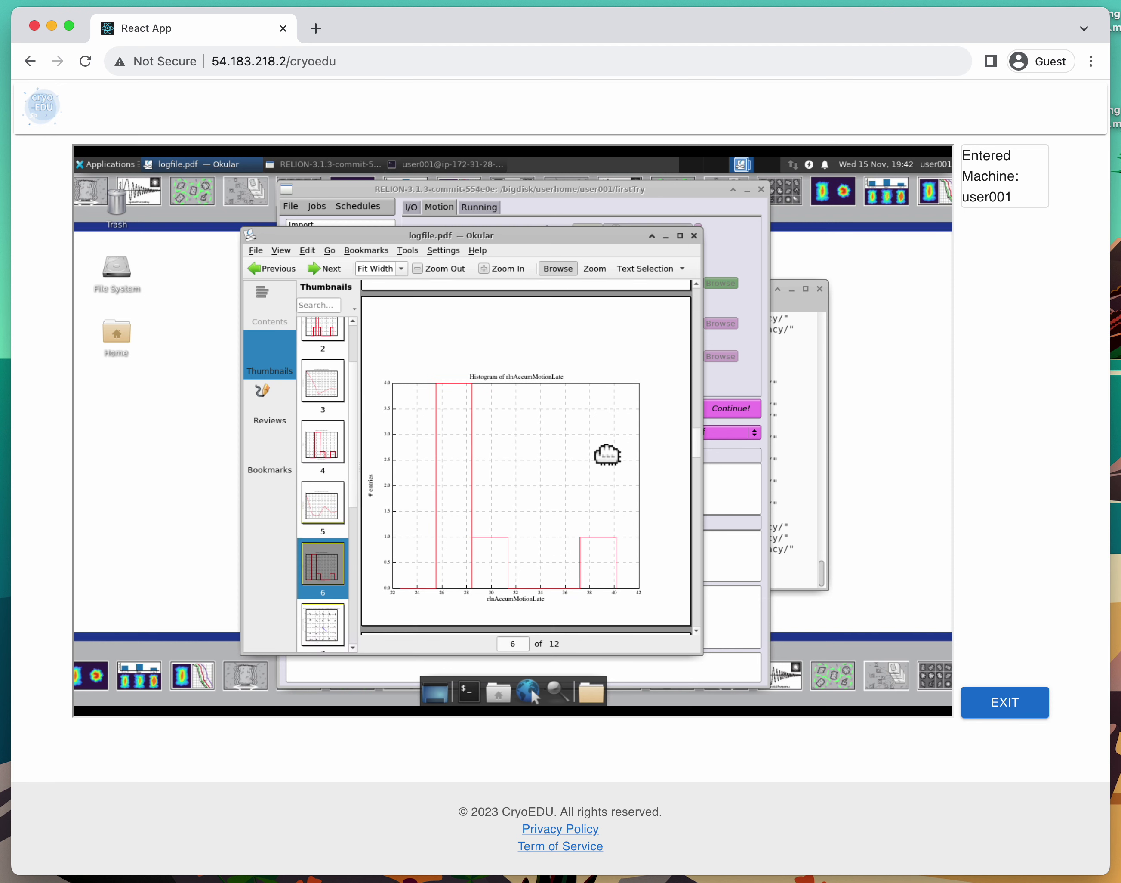
Step: Examine the per-micrograph motion trajectory plots from page 7 to page 10 of the log file, and close it
{"action": "scroll", "coordinate": [583, 453], "scroll_direction": "down", "scroll_amount": 3}
{"action": "left_click_drag", "start_coordinate": [593, 543], "coordinate": [595, 359]}
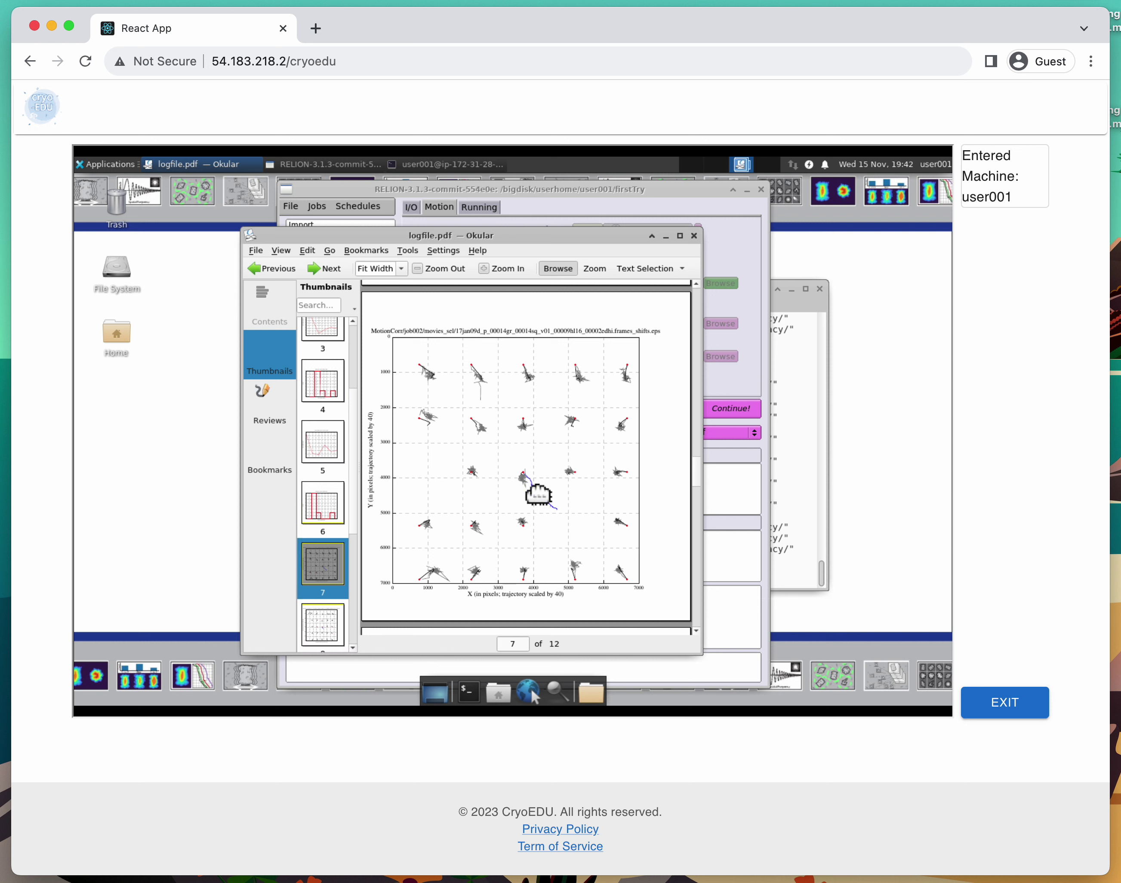
{"action": "left_click_drag", "start_coordinate": [545, 506], "coordinate": [581, 397]}
{"action": "left_click", "coordinate": [582, 560]}
{"action": "left_click_drag", "start_coordinate": [582, 560], "coordinate": [593, 379]}
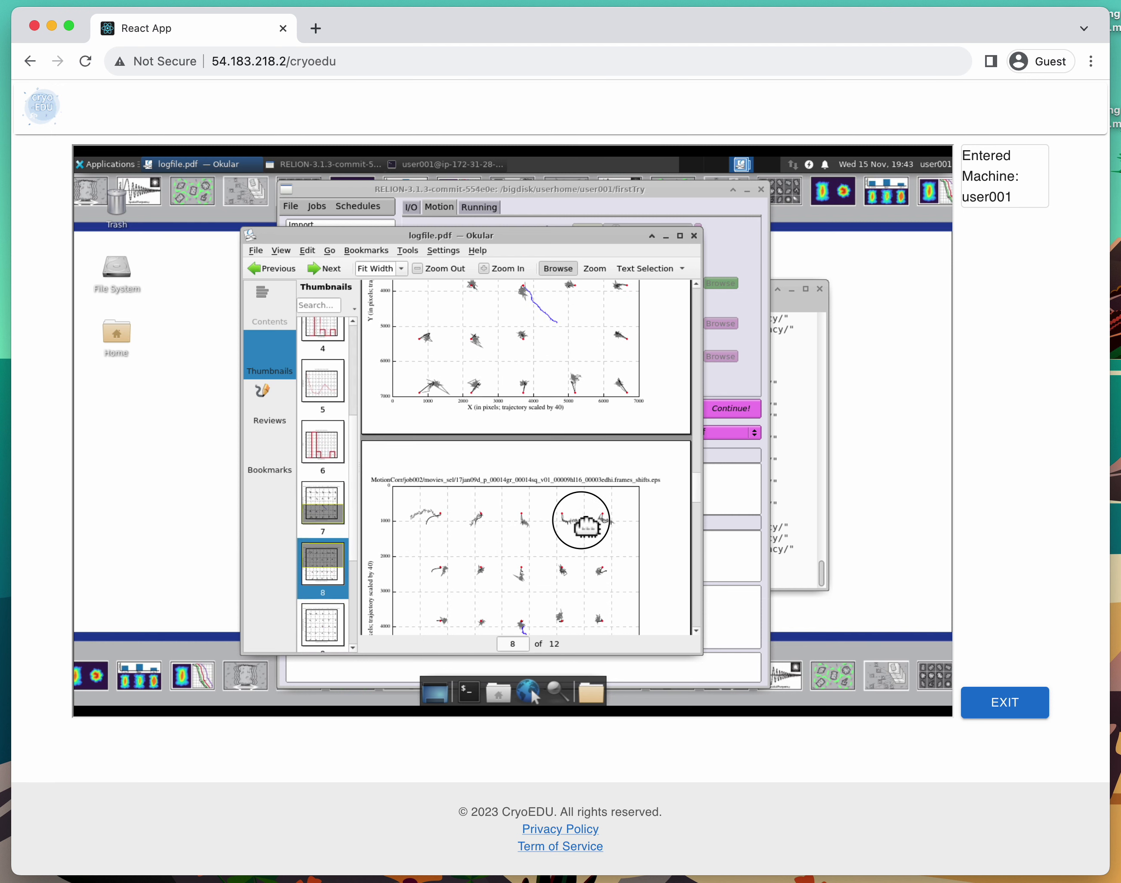
{"action": "left_click_drag", "start_coordinate": [587, 436], "coordinate": [583, 530]}
{"action": "left_click_drag", "start_coordinate": [583, 416], "coordinate": [580, 530]}
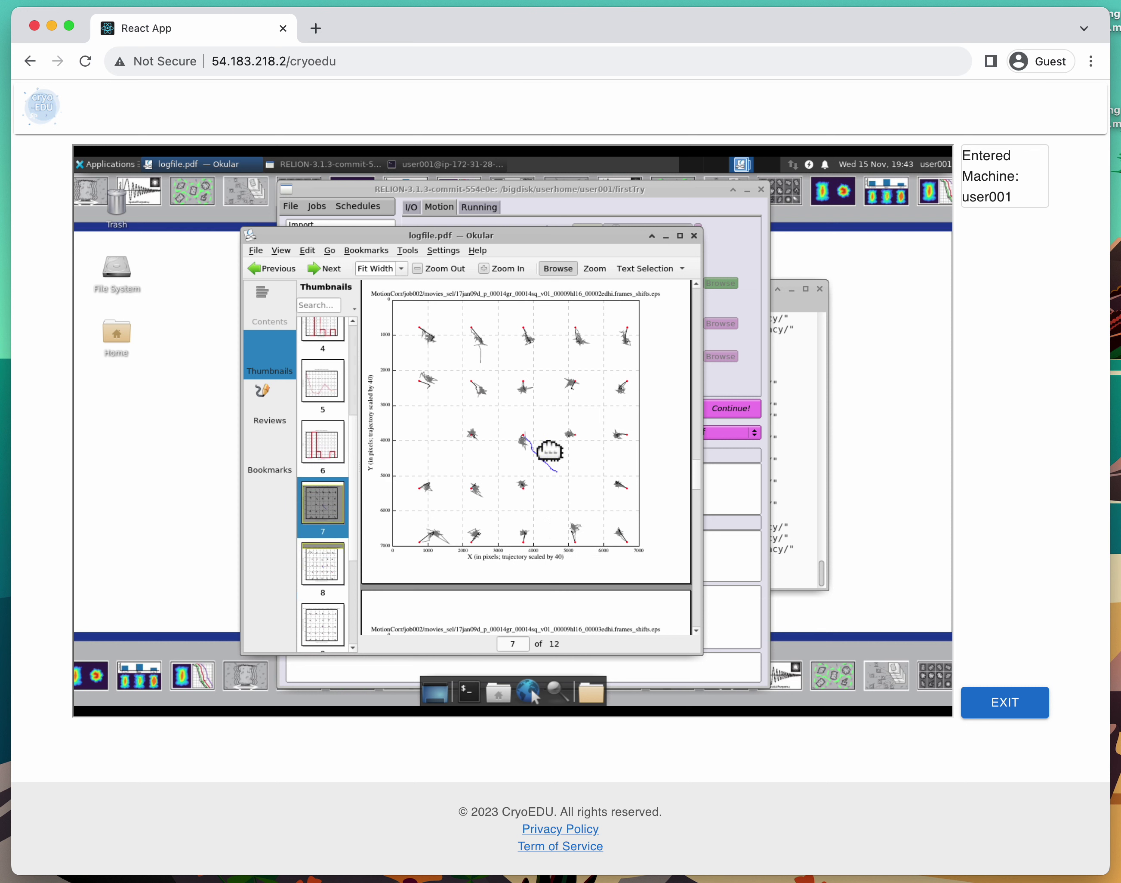
{"action": "left_click_drag", "start_coordinate": [494, 540], "coordinate": [563, 339]}
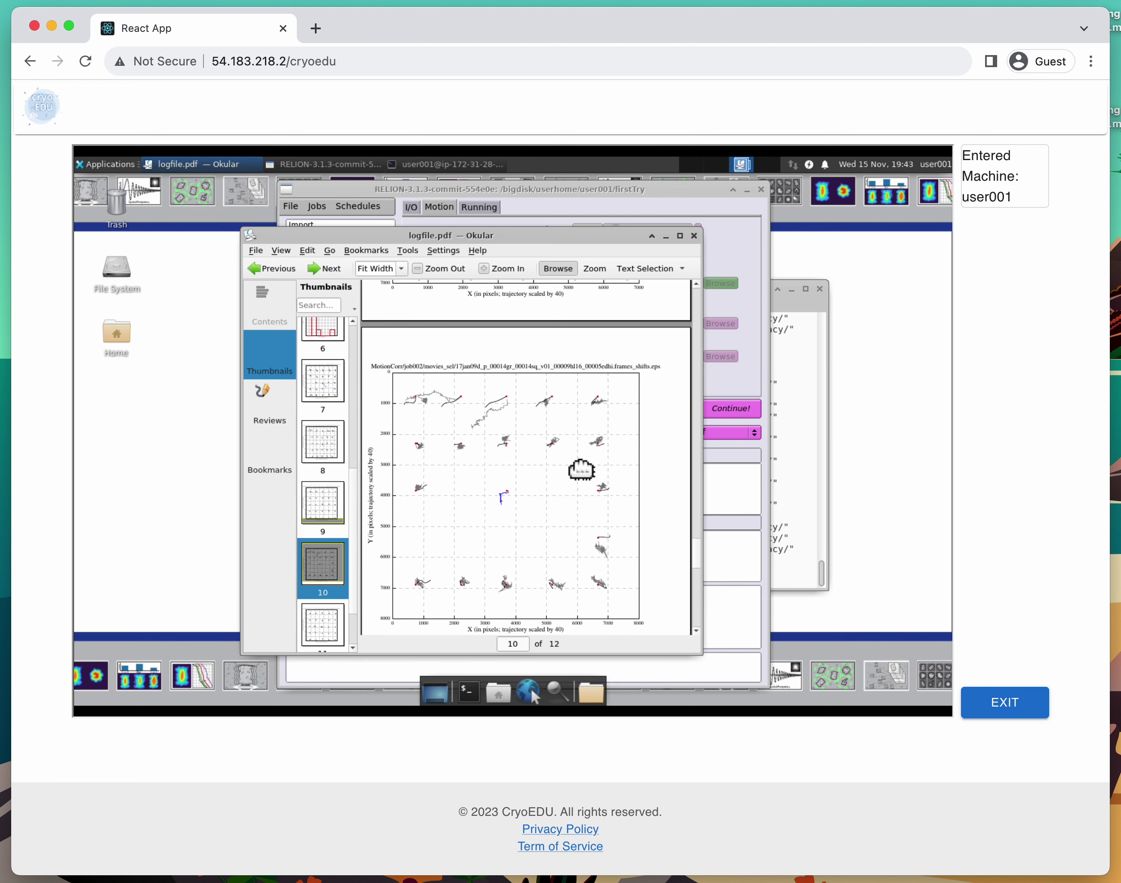
{"action": "left_click_drag", "start_coordinate": [580, 463], "coordinate": [582, 436]}
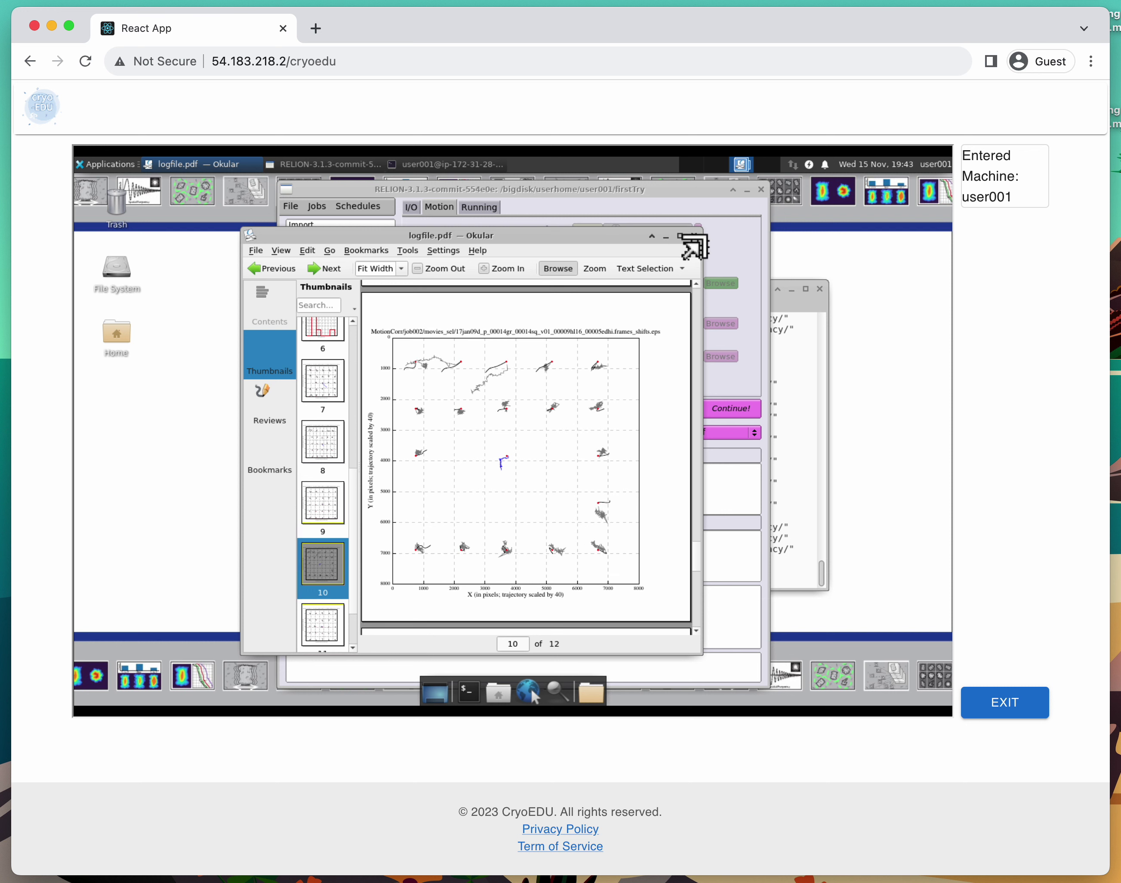
{"action": "left_click", "coordinate": [694, 236]}
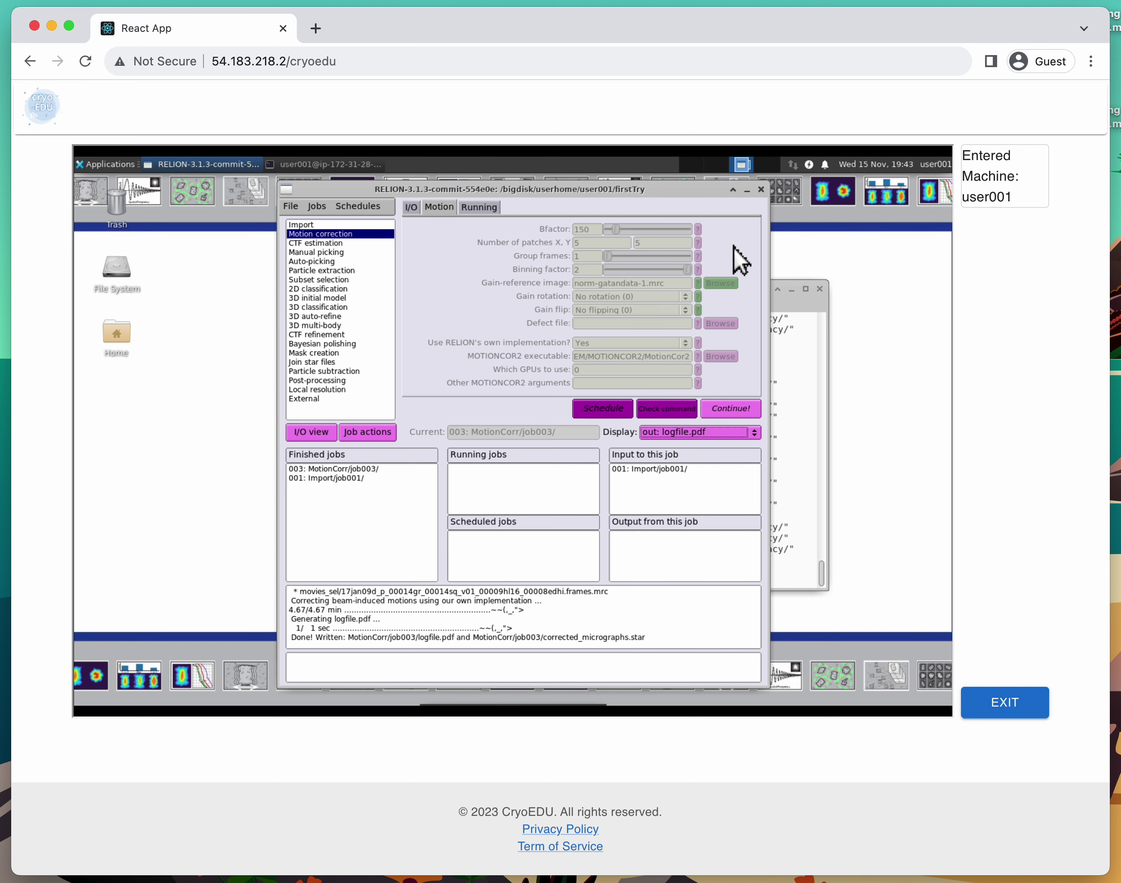
Step: Load MotionCorr/job003 again from the finished jobs
{"action": "left_click", "coordinate": [360, 478]}
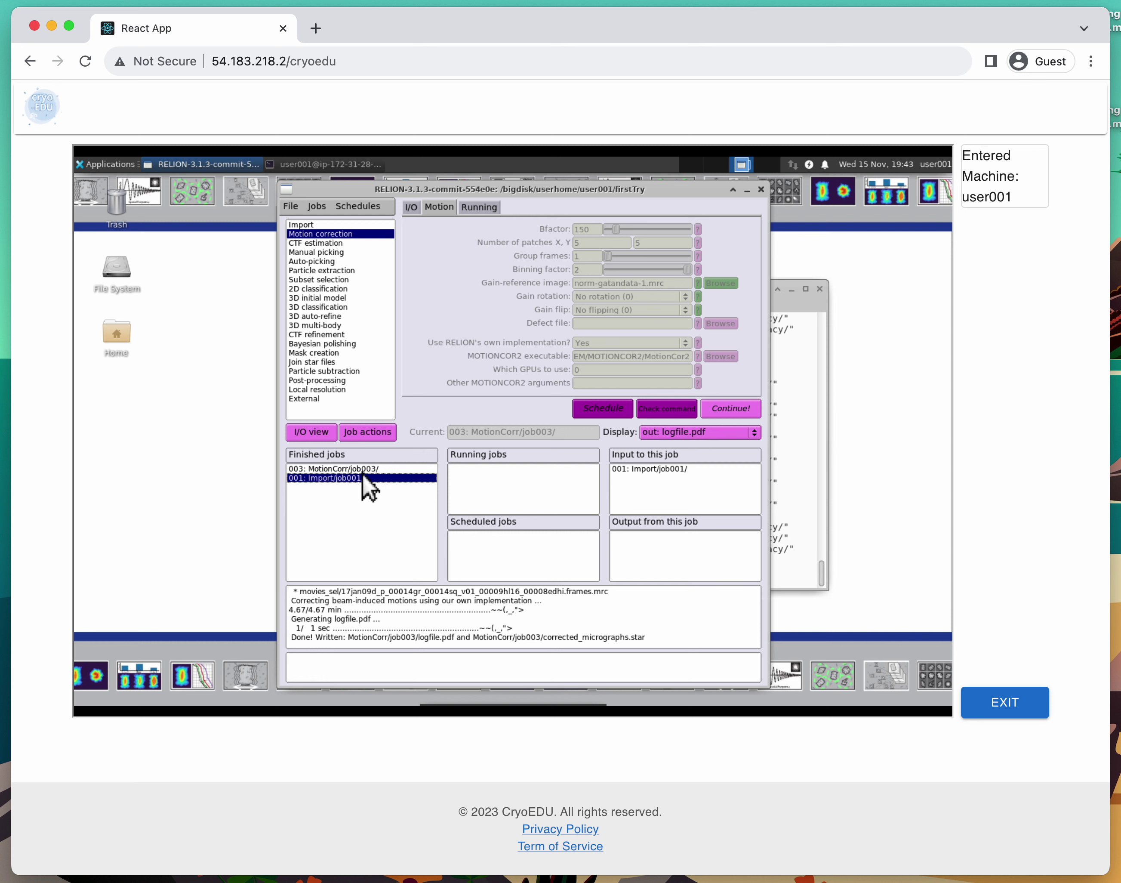
{"action": "left_click", "coordinate": [371, 468]}
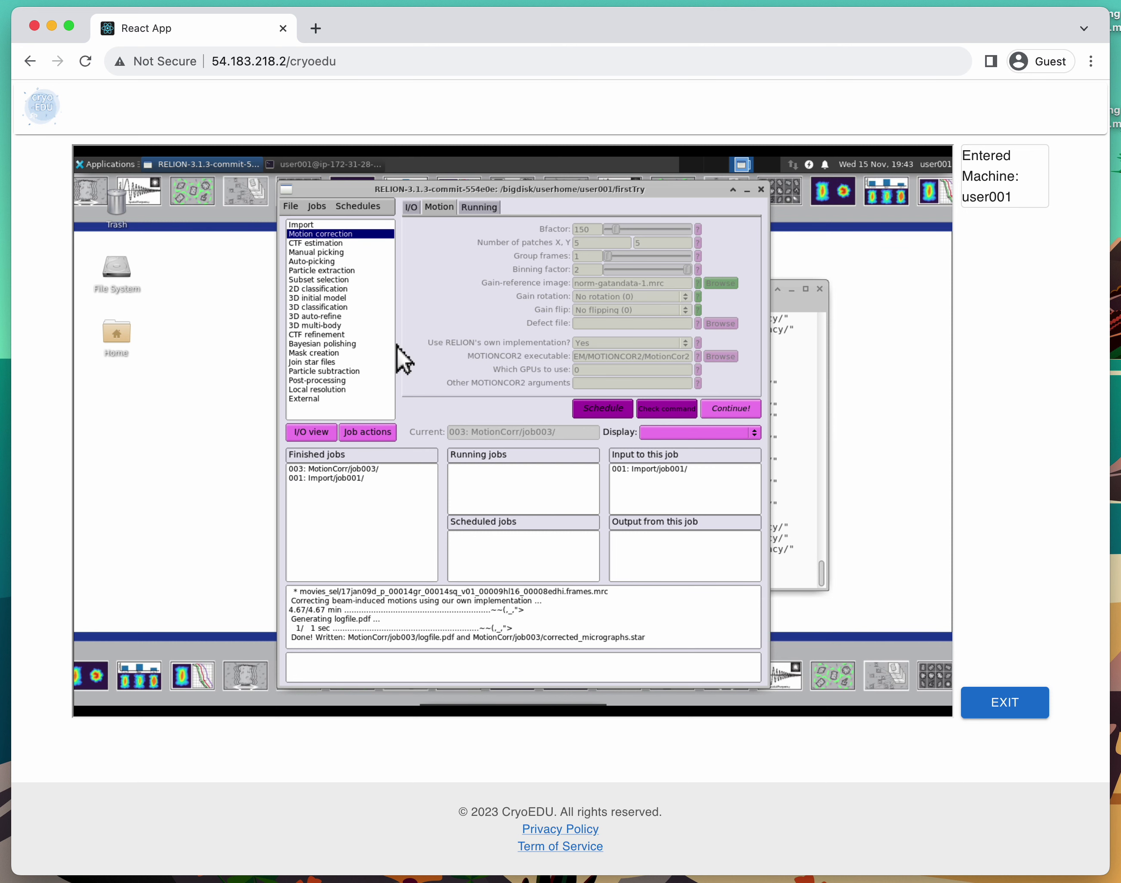